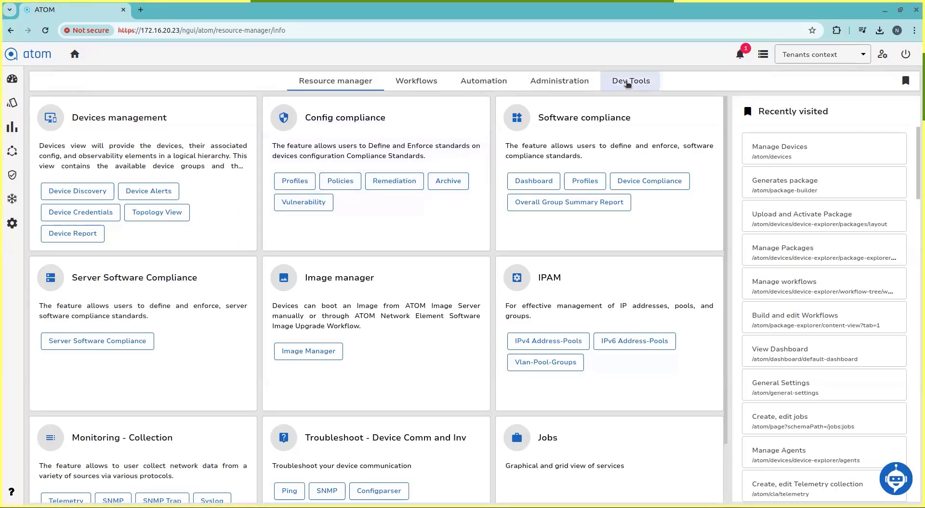
Open the Adapter Builder from the development tools and delete the existing ServiceNow adapter
click(628, 81)
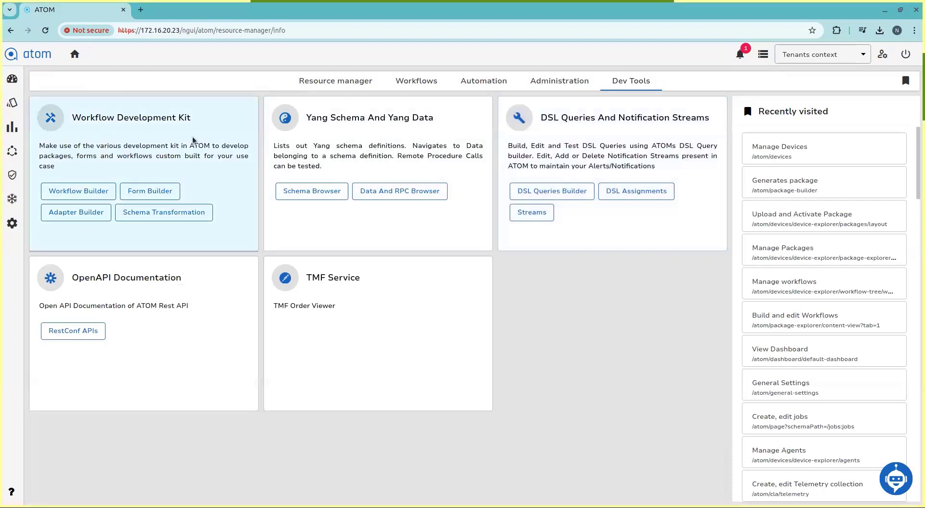
click(89, 213)
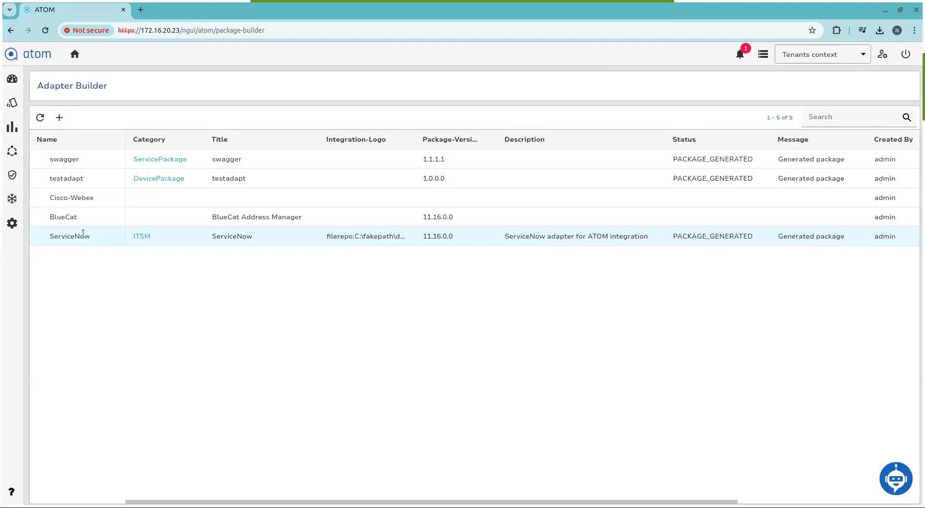
click(42, 236)
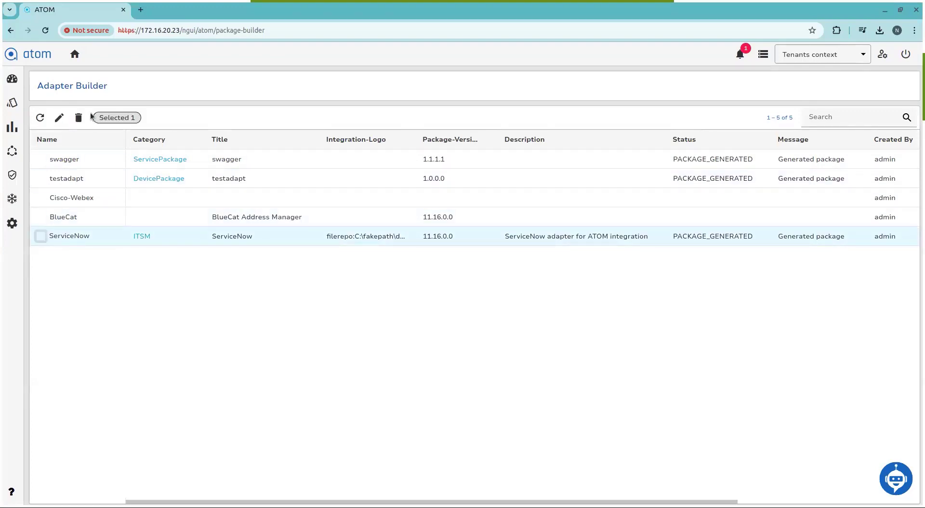
click(77, 118)
click(547, 259)
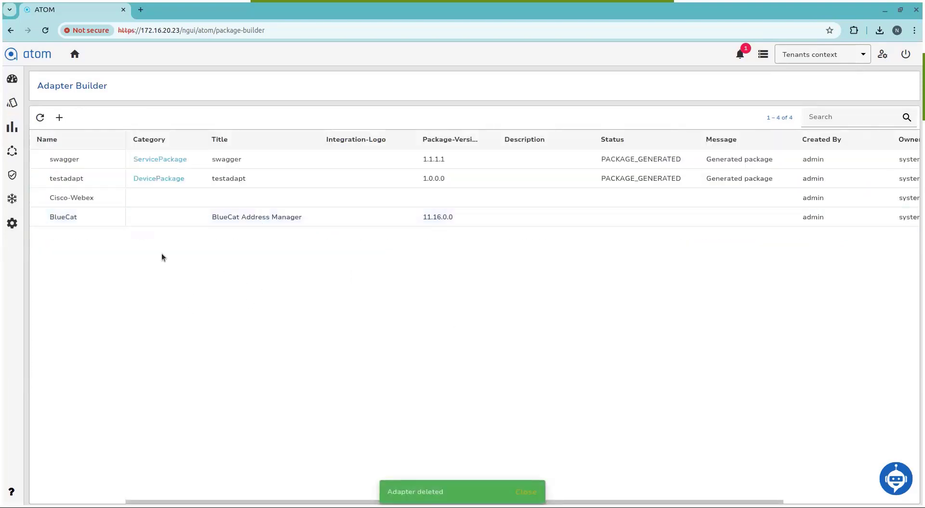
Create a new adapter by importing the ServiceNow Madrid.json file and continue to its definition
click(60, 118)
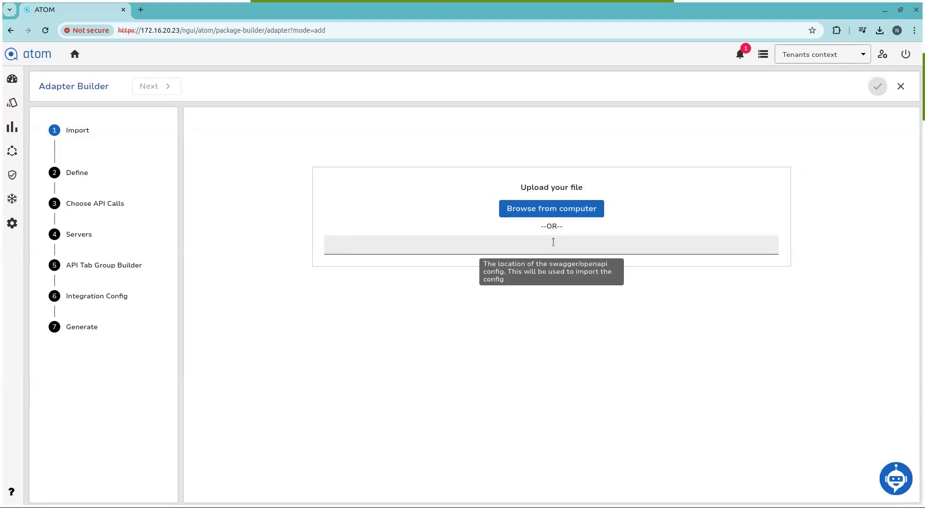
click(553, 212)
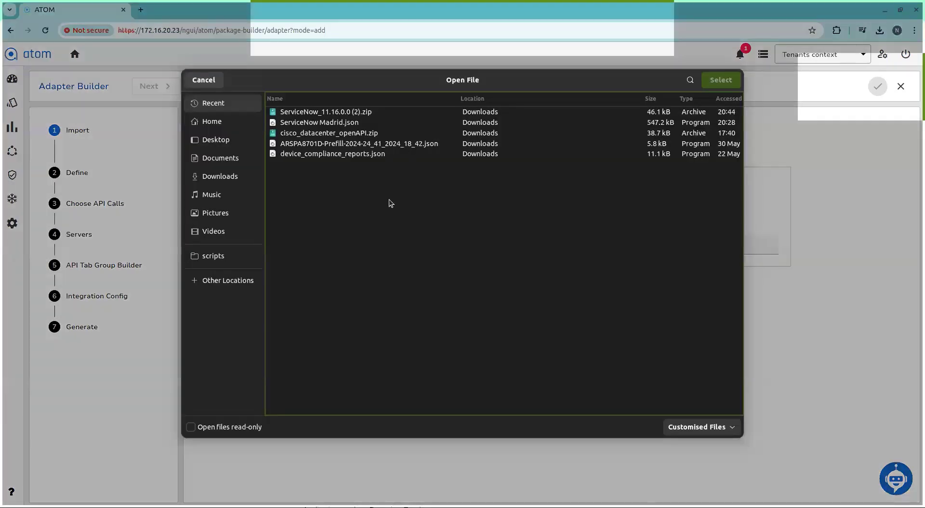
double_click(345, 123)
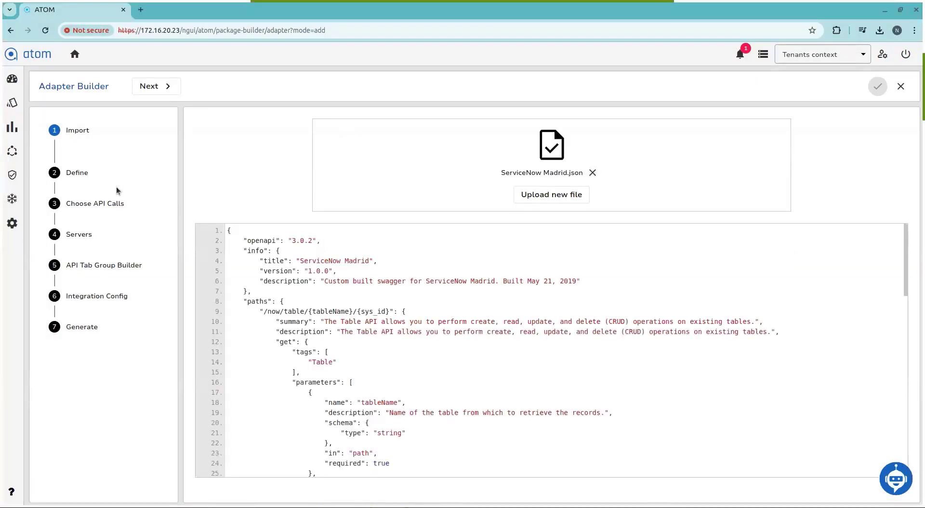
click(152, 91)
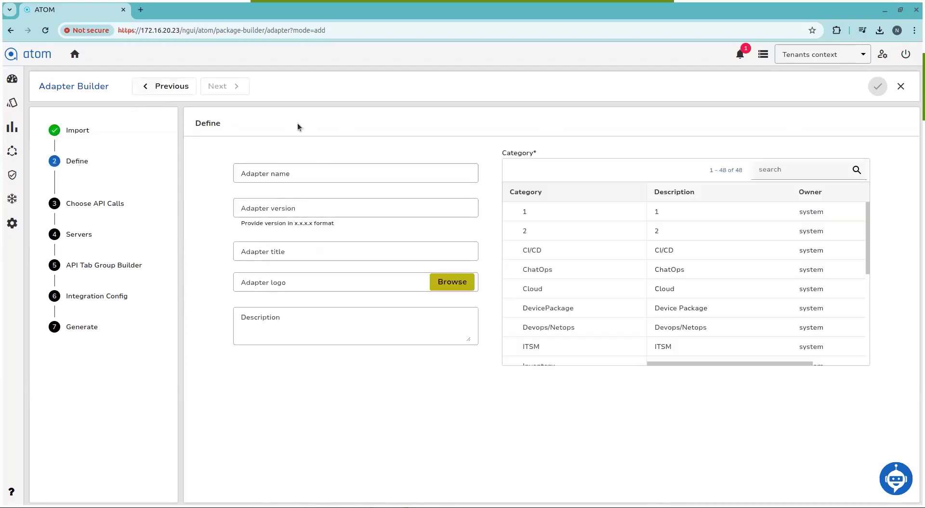
Set both the adapter name and title to ServiceNow and the adapter version to 11.16.0.0
click(375, 169)
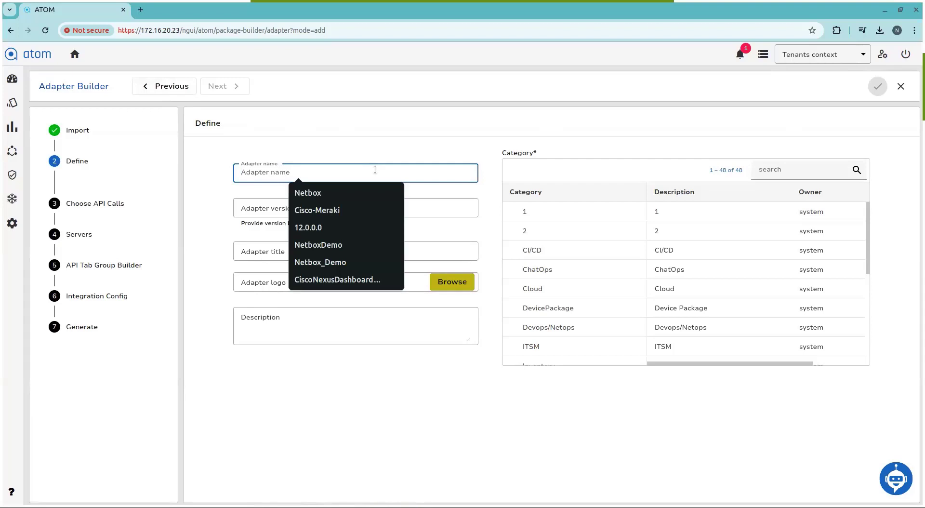
text(ServiceNow)
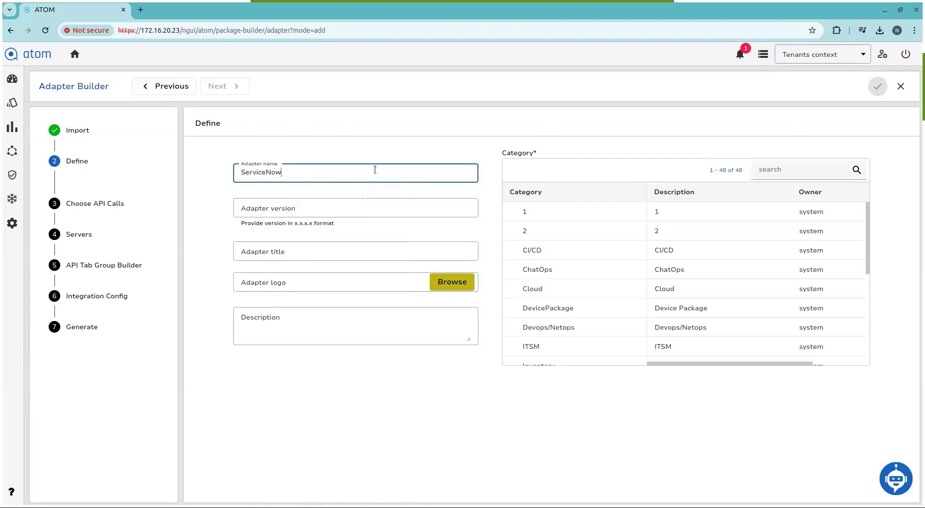
key(ctrl+a)
key(ctrl+c)
click(343, 245)
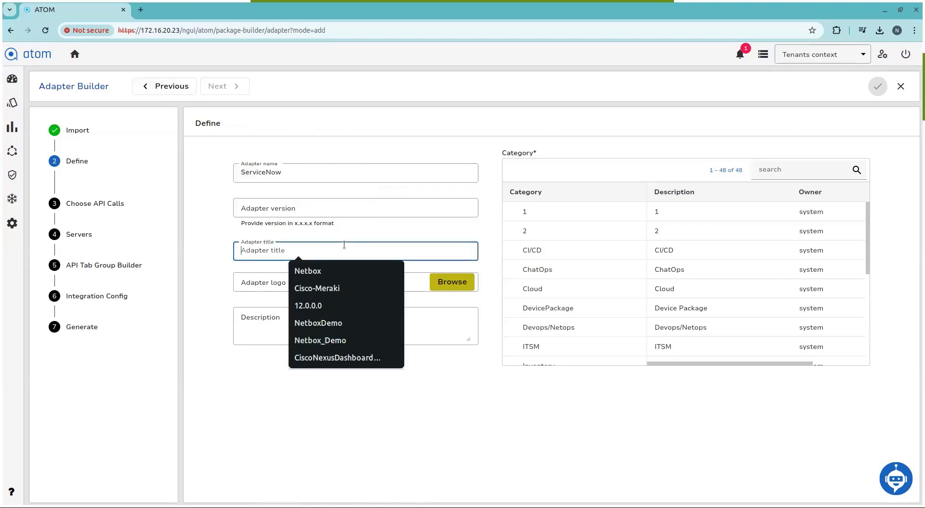
key(ctrl+v)
click(308, 208)
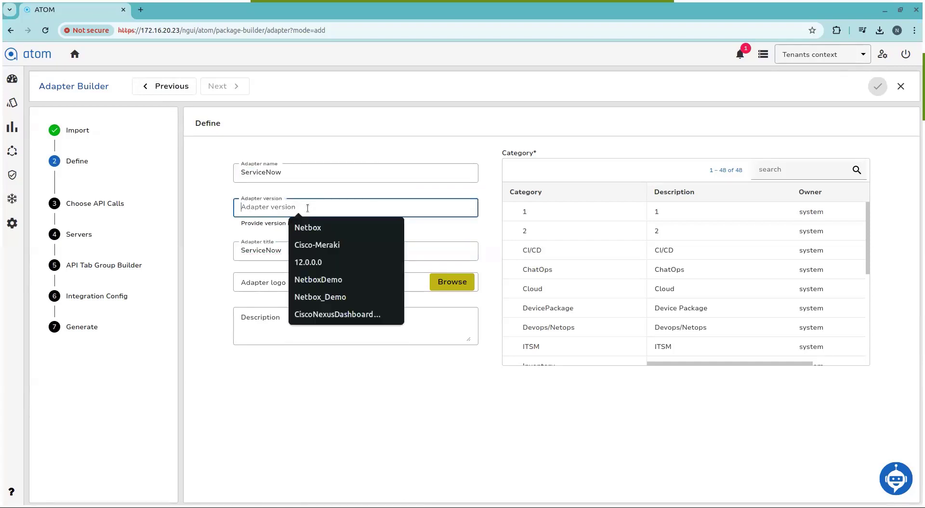
text(11.16.0.0)
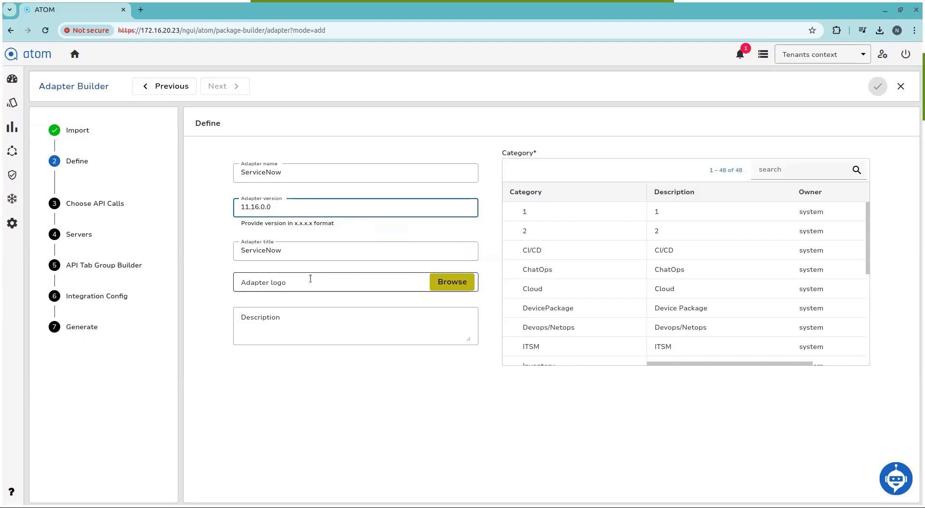
Use download (1).png as the adapter logo and enter the description "Service Now Package for ATOM integration"
click(441, 282)
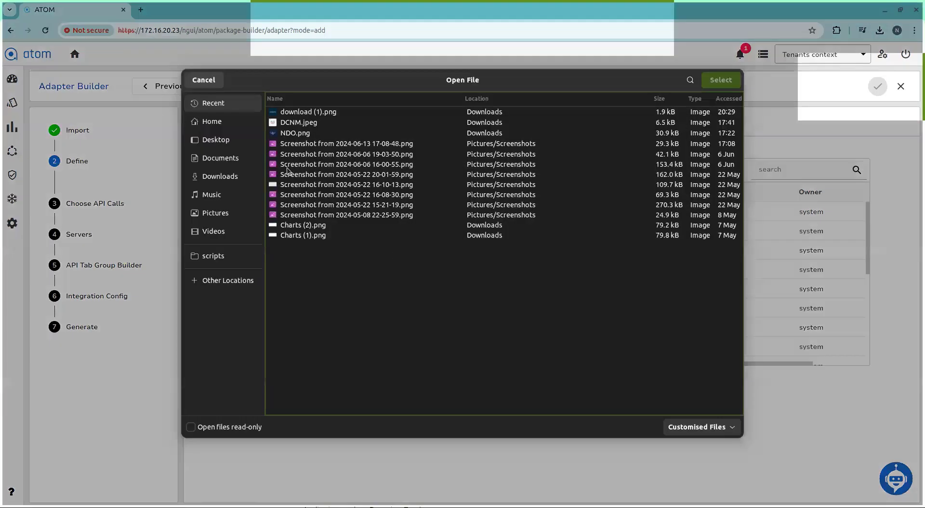
double_click(302, 115)
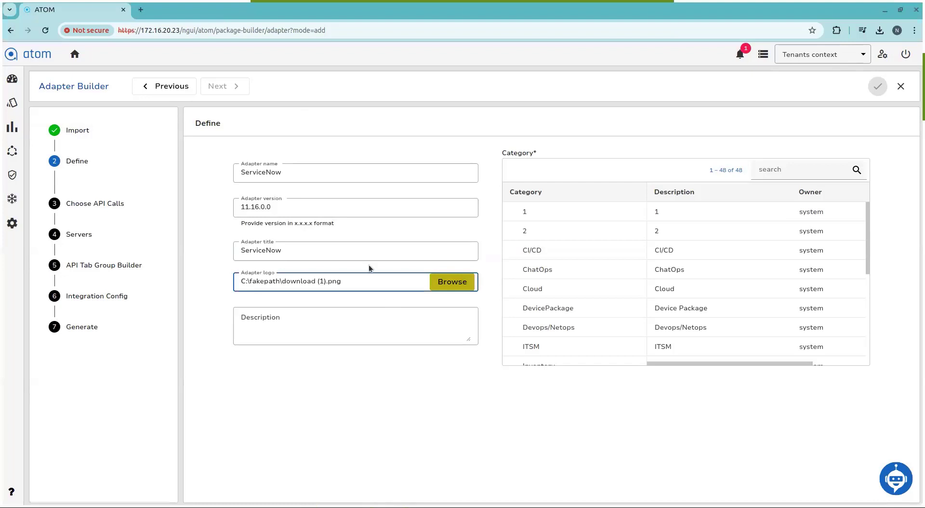
click(318, 314)
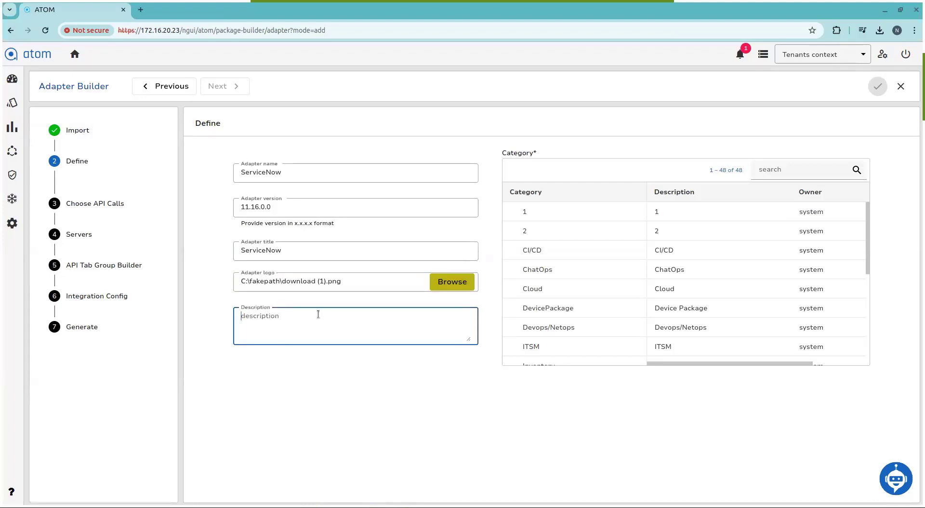
text(Service Now Package for ATOM integart)
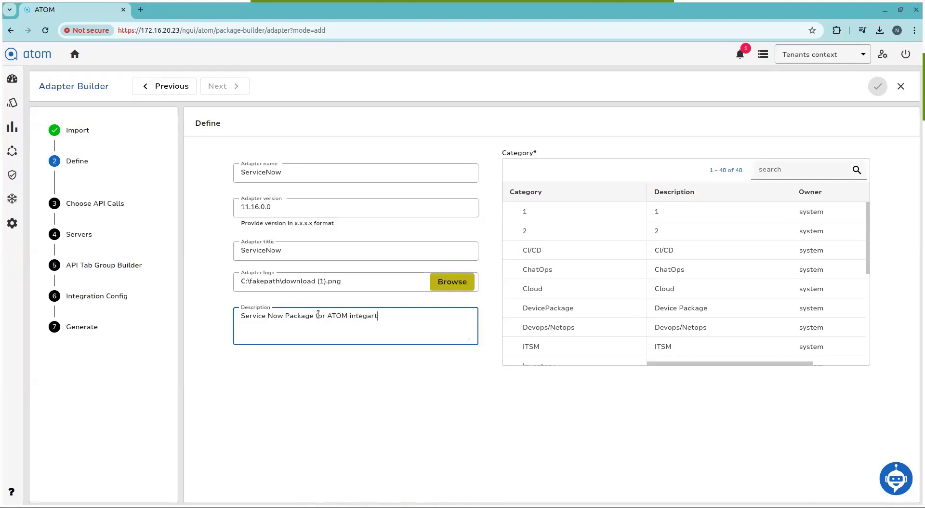
text(ion)
key(BackSpace)
key(BackSpace)
key(BackSpace)
key(BackSpace)
key(BackSpace)
text(rtration)
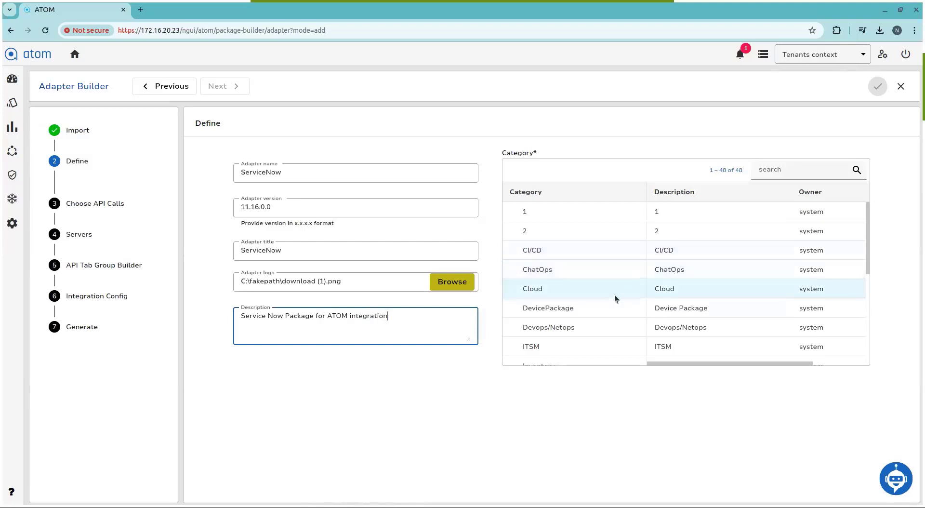
Assign the adapter to the ITSM category and keep all API actions selected, continuing to the server definitions
click(520, 345)
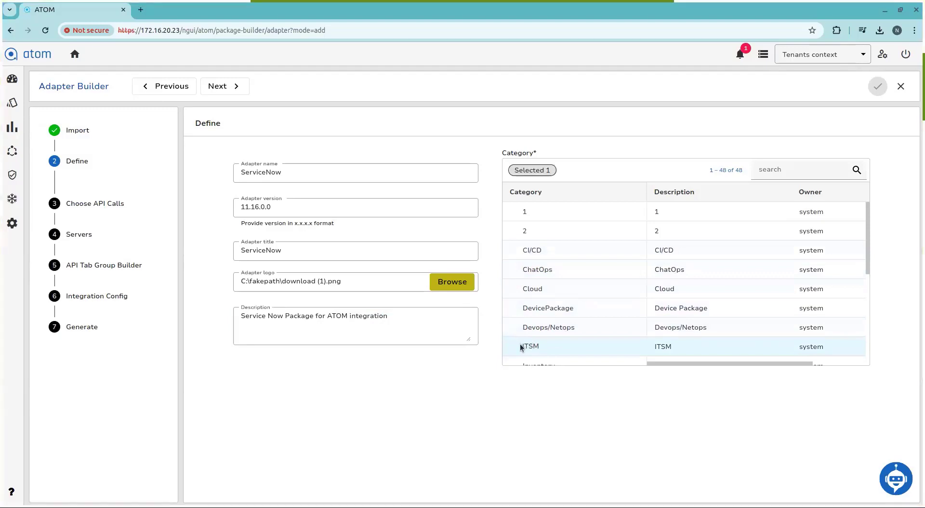
click(231, 87)
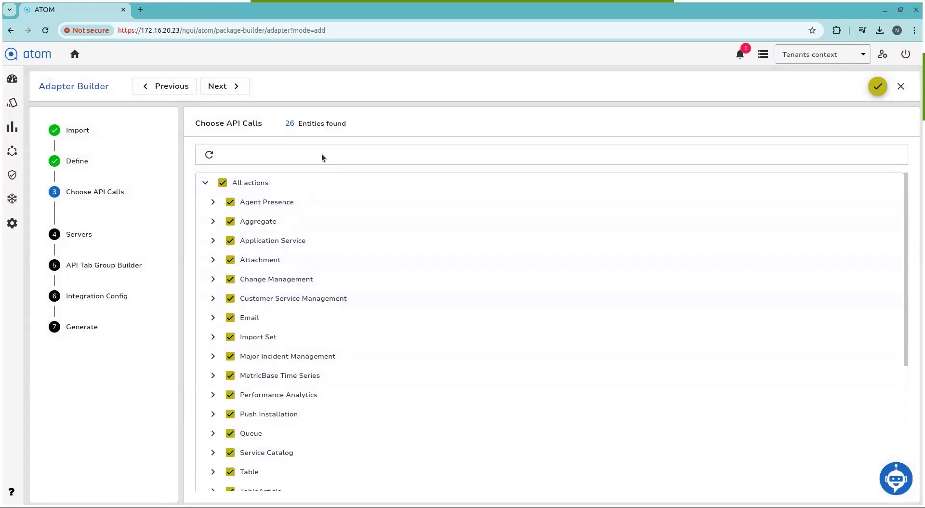
scroll(299, 229, down, 4)
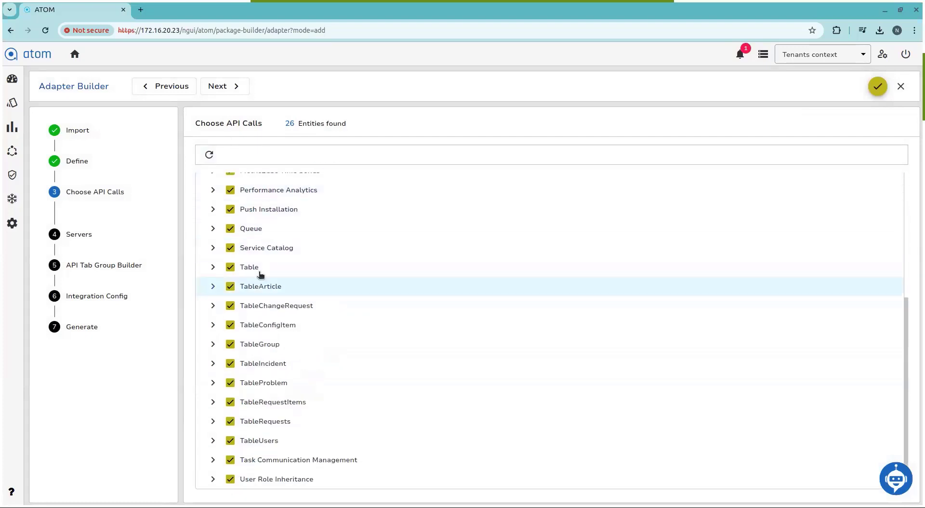
scroll(260, 275, up, 4)
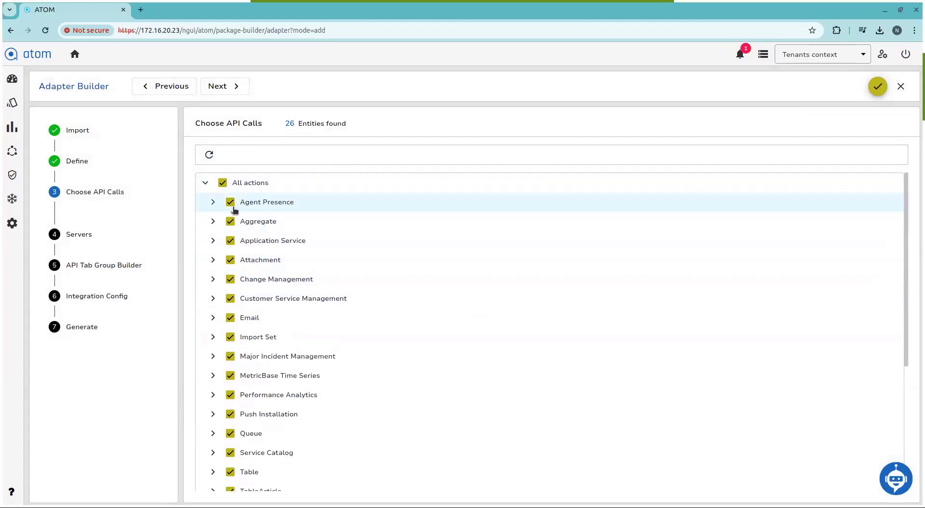
click(220, 86)
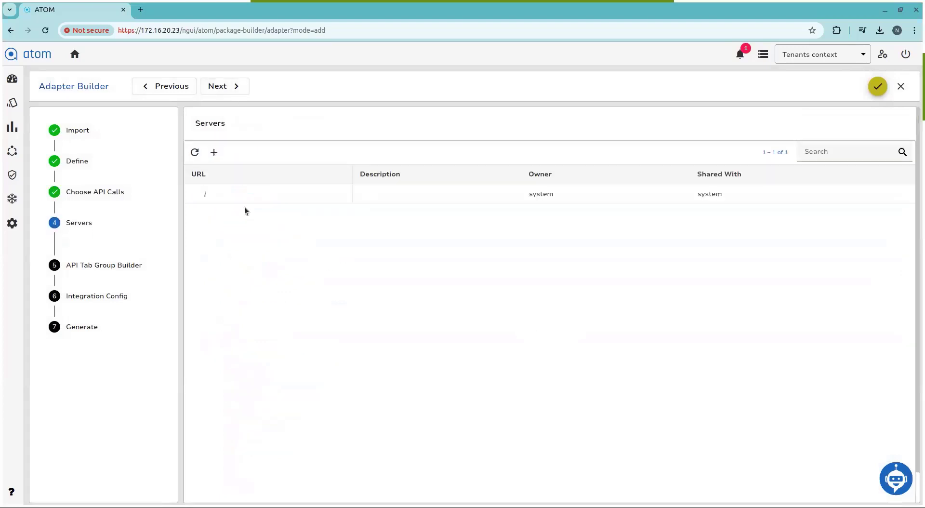
Delete the default "/" server entry from the adapter's servers
click(194, 192)
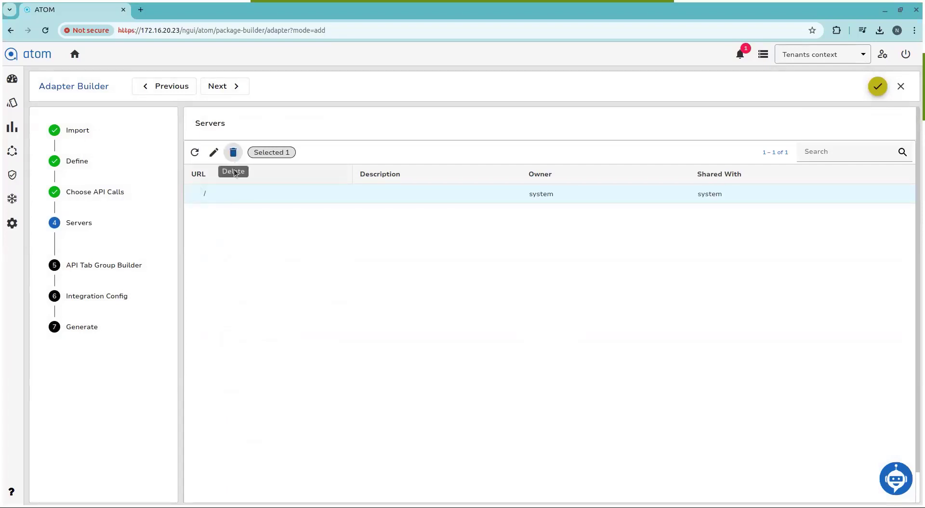
click(233, 152)
click(578, 261)
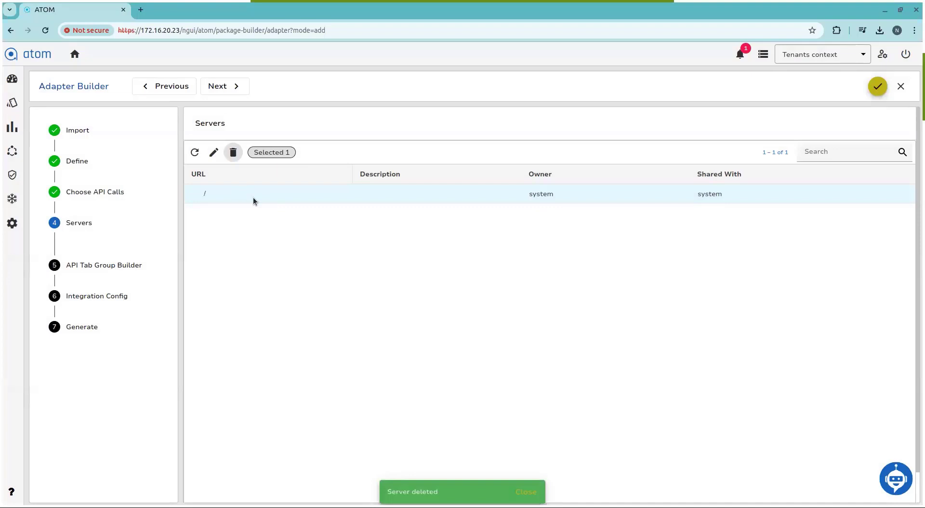
click(214, 150)
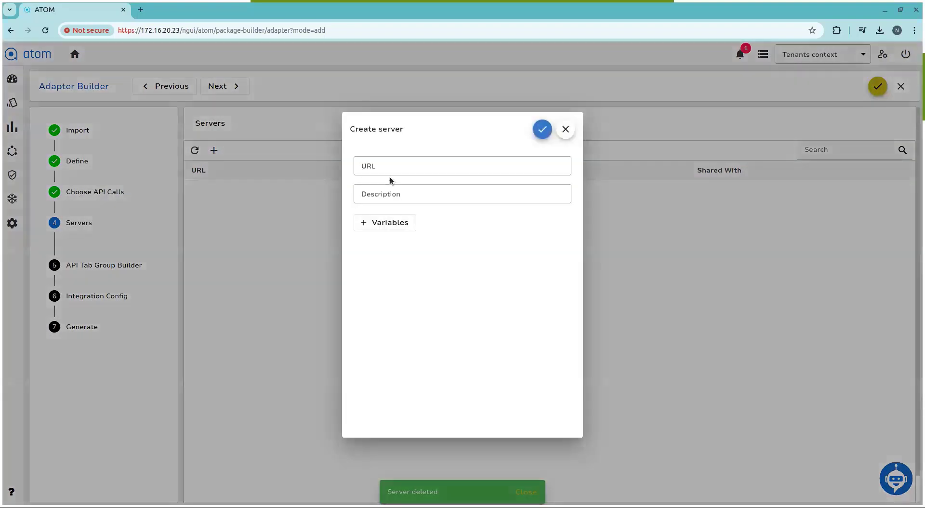
click(389, 169)
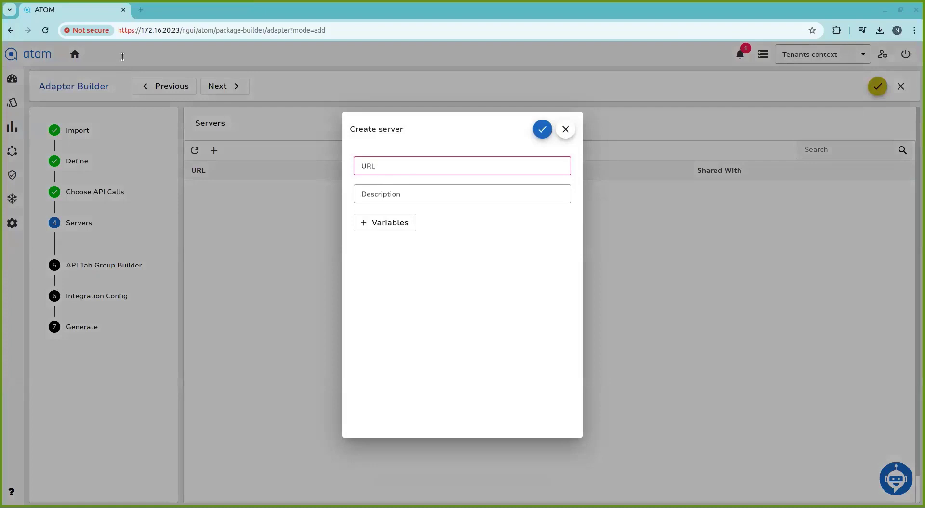
click(389, 172)
key(ctrl+v)
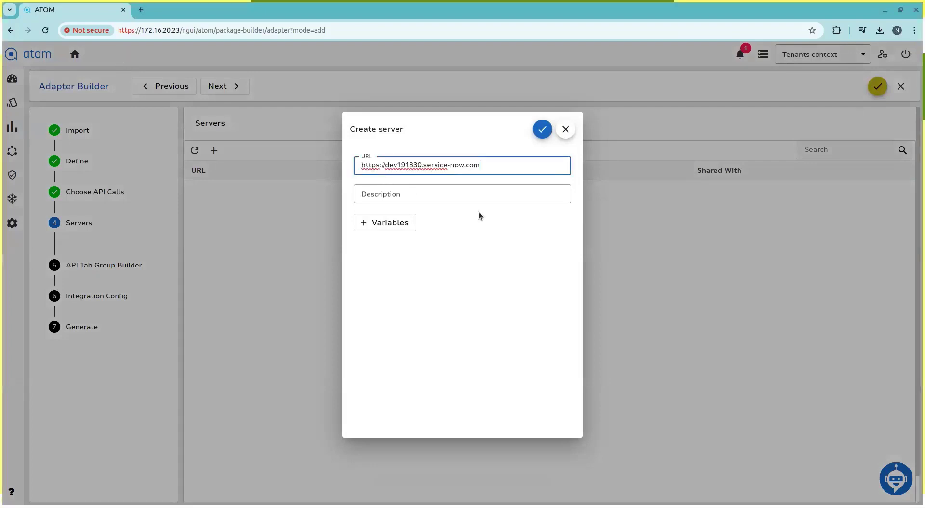
click(542, 129)
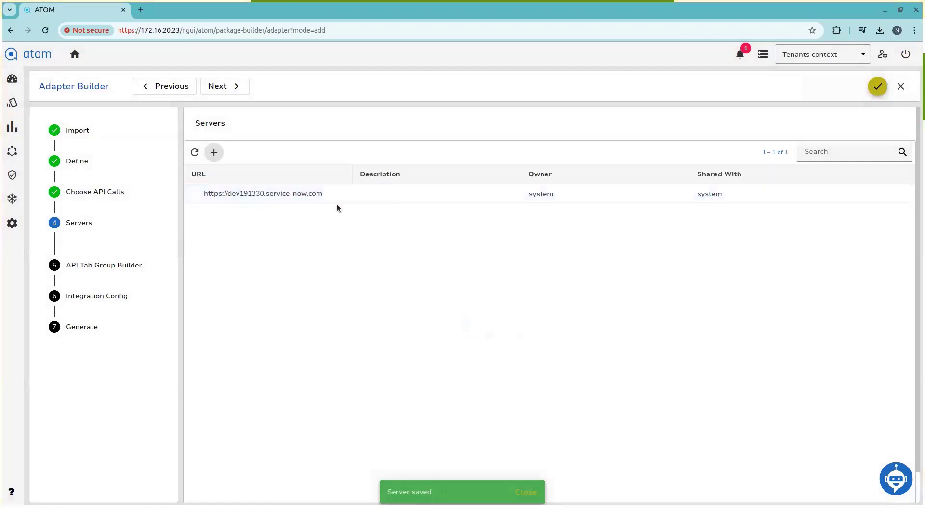
click(225, 88)
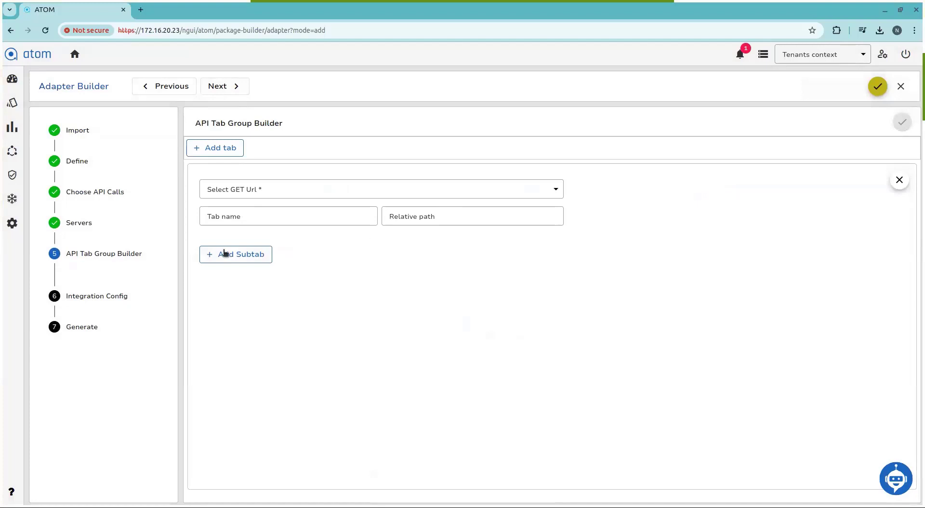
Find the incident endpoint and select /now/table/incident as the GET URL of the first API tab
click(91, 222)
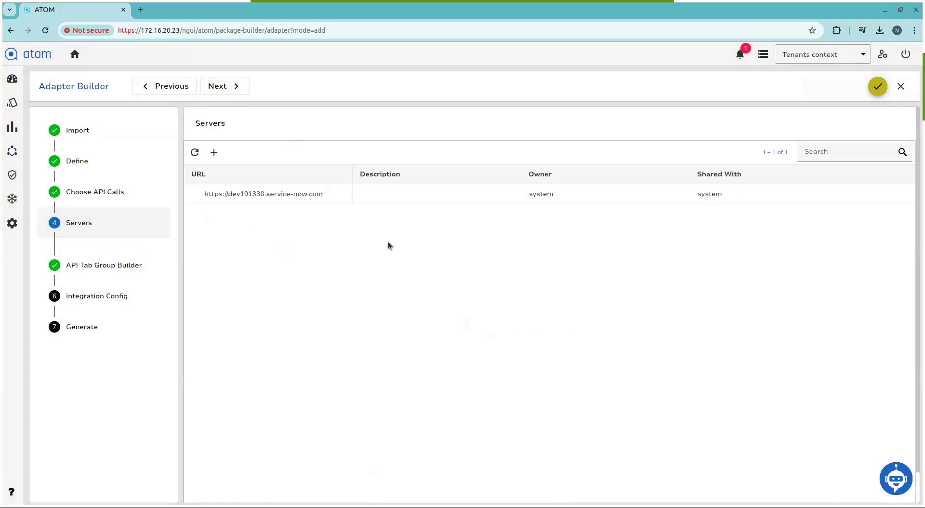
click(116, 265)
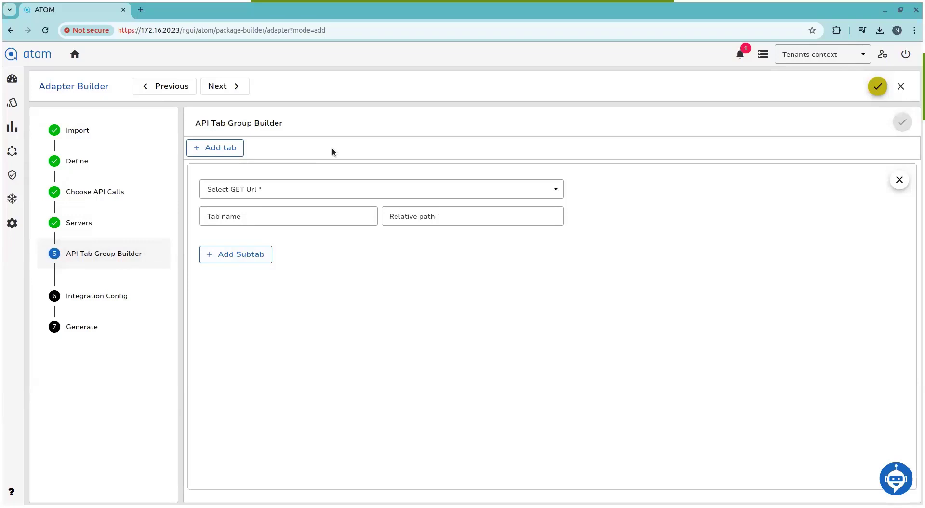
click(339, 184)
text(create)
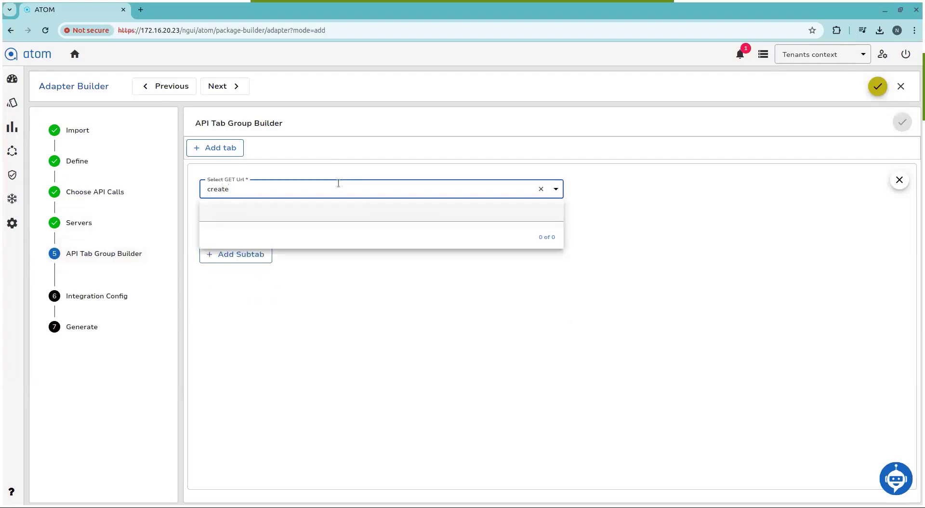
key(BackSpace)
key(BackSpace)
key(BackSpace)
key(BackSpace)
key(BackSpace)
key(BackSpace)
text(inciden)
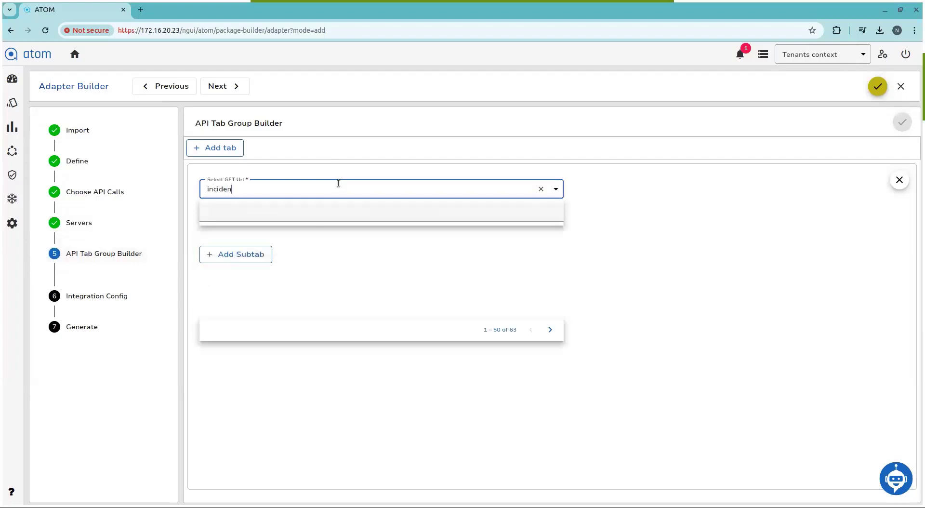
click(281, 246)
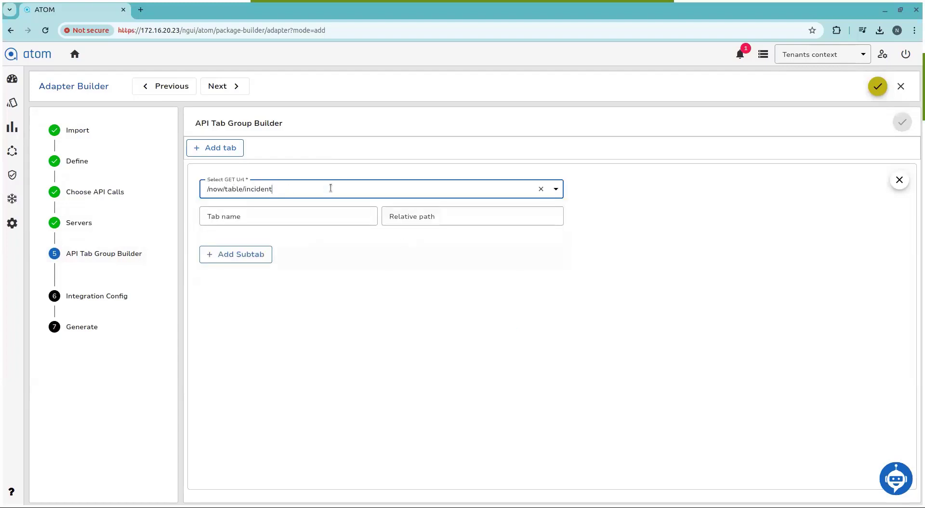
Name the first API tab incidents with relative path /now/table/incidents/incident, and save it by starting another tab
click(332, 215)
text(incidents)
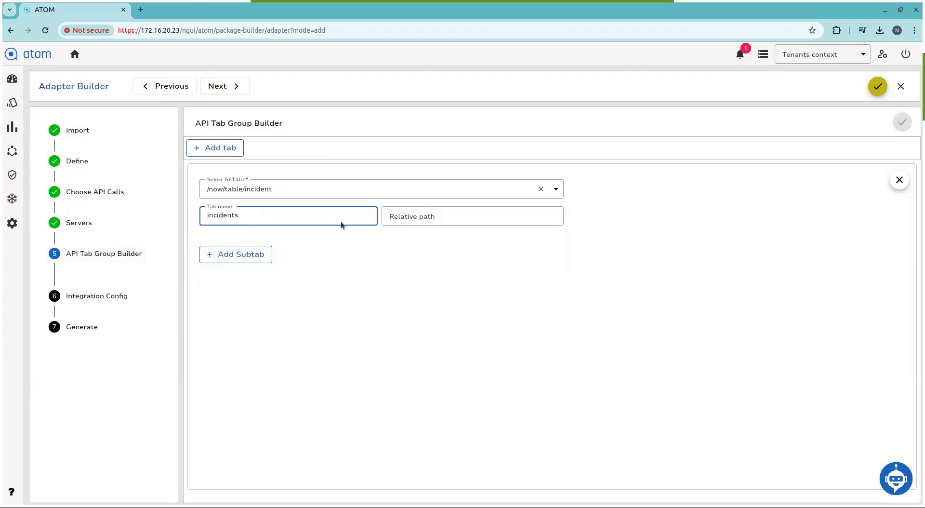
click(441, 217)
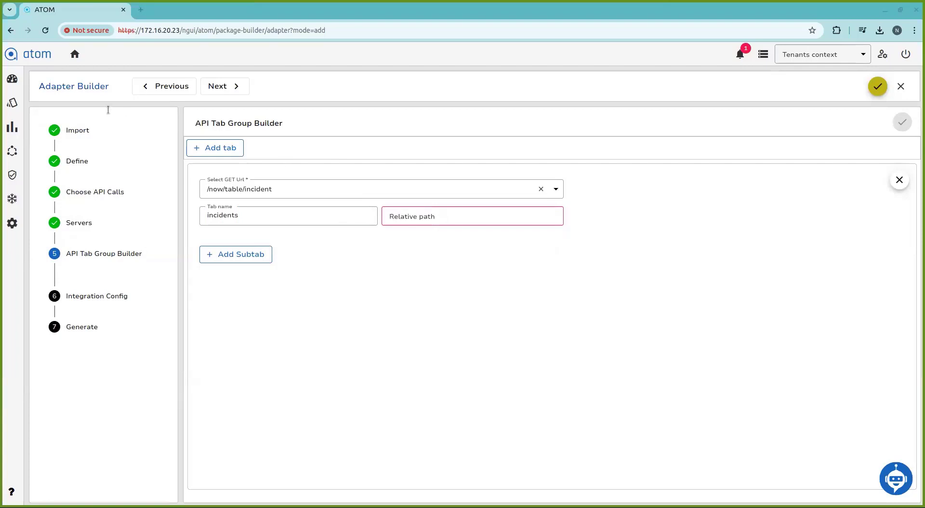
text(/now/table/incidents/incident)
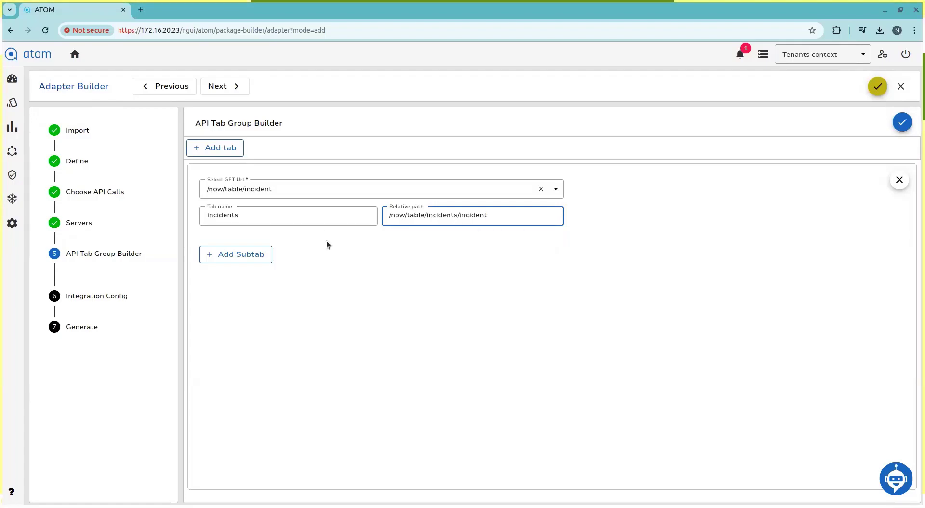
click(228, 153)
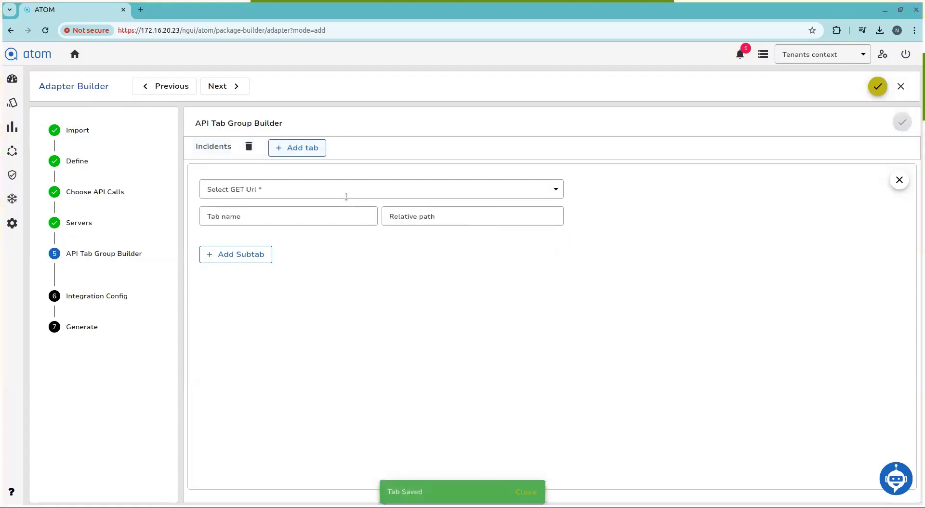
click(290, 186)
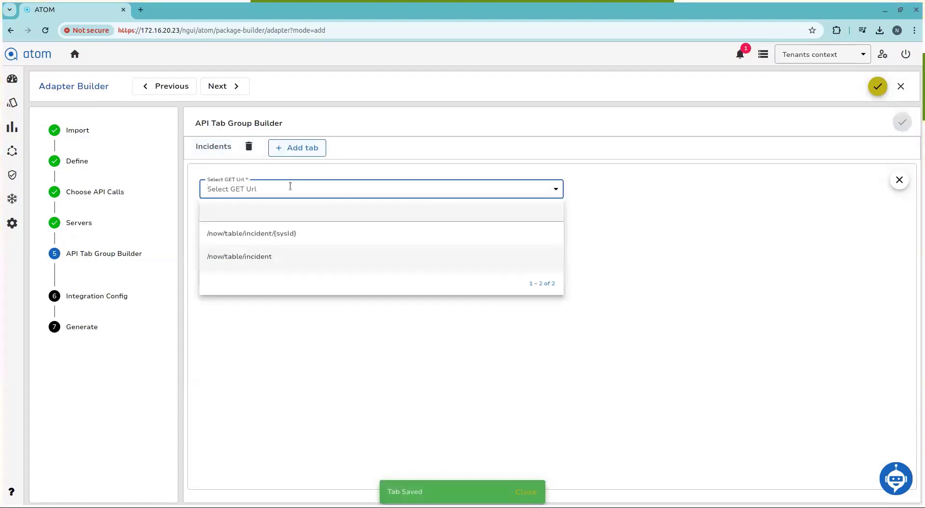
text(create)
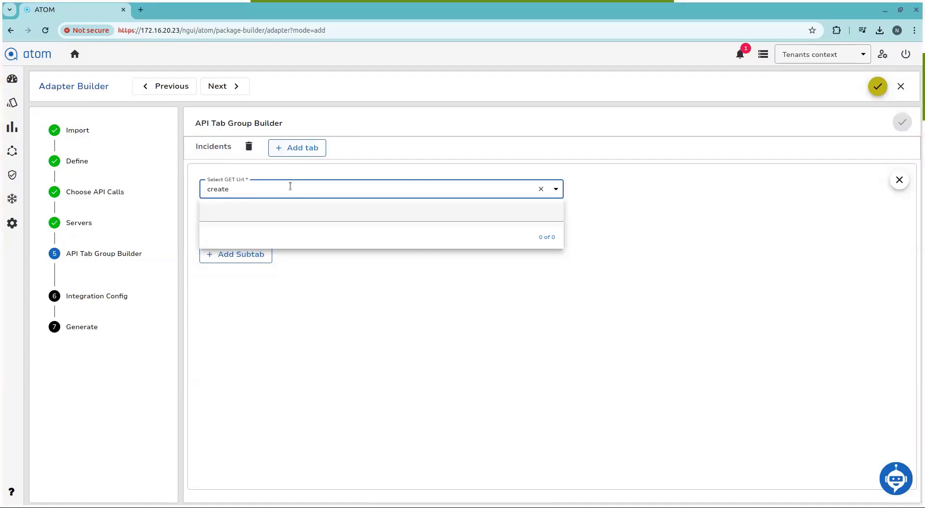
key(BackSpace)
key(BackSpace)
key(BackSpace)
key(BackSpace)
key(BackSpace)
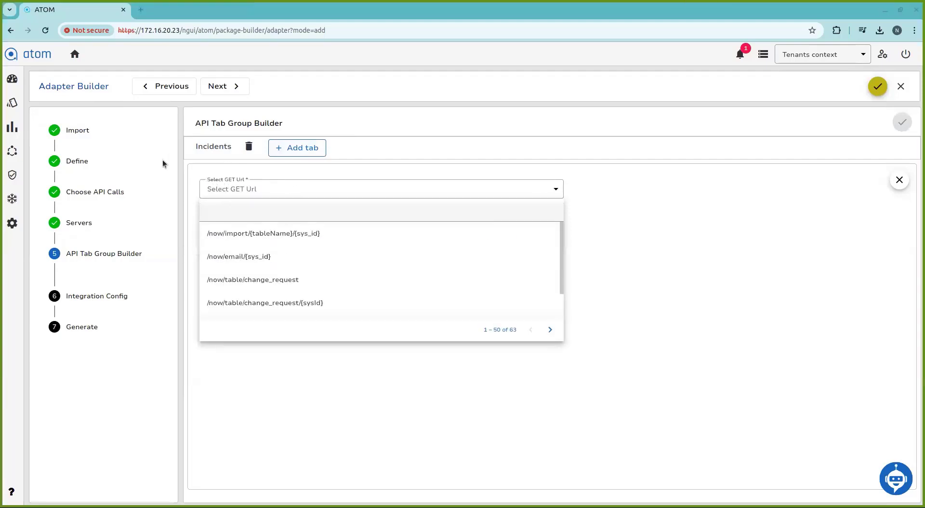
Search the endpoints for change and select /now/table/change_request as the second API tab's GET URL
click(256, 189)
text(change)
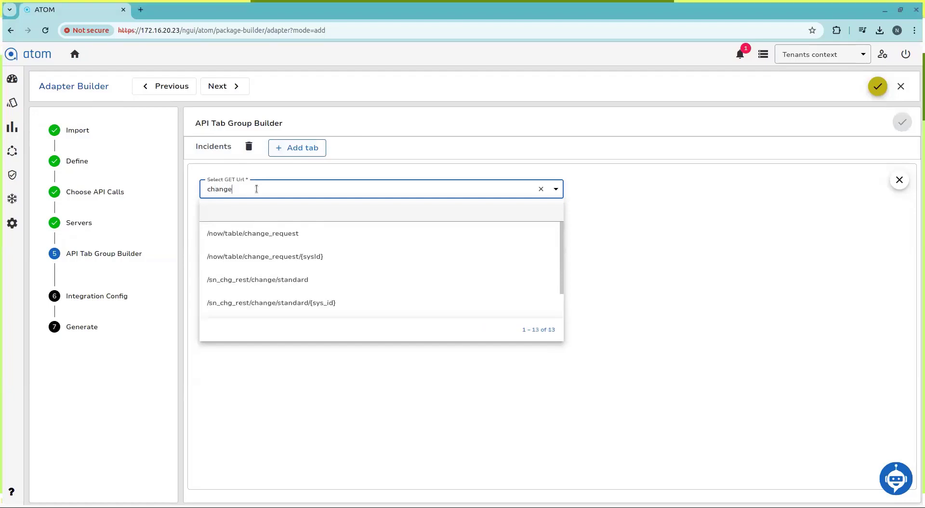
click(274, 235)
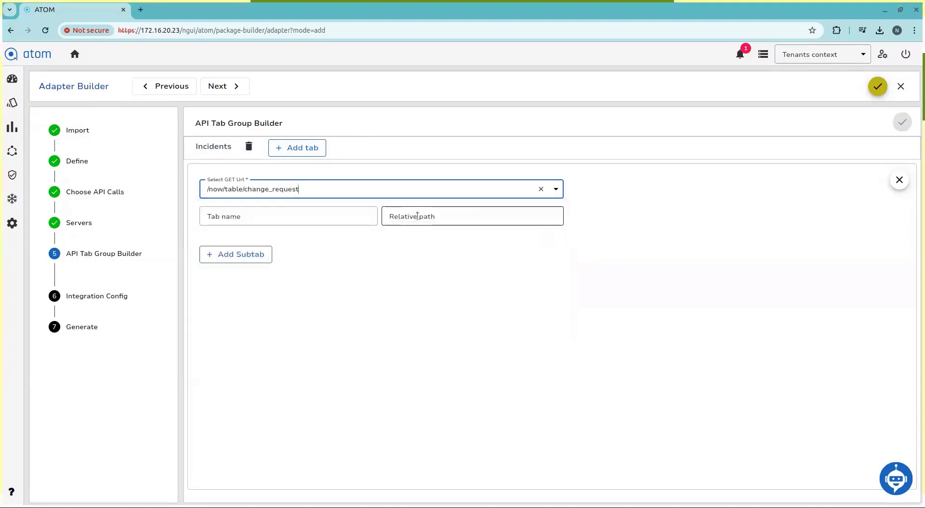
Name the second tab change_management with relative path /now/change-management/change, and continue to the integration configuration
click(325, 215)
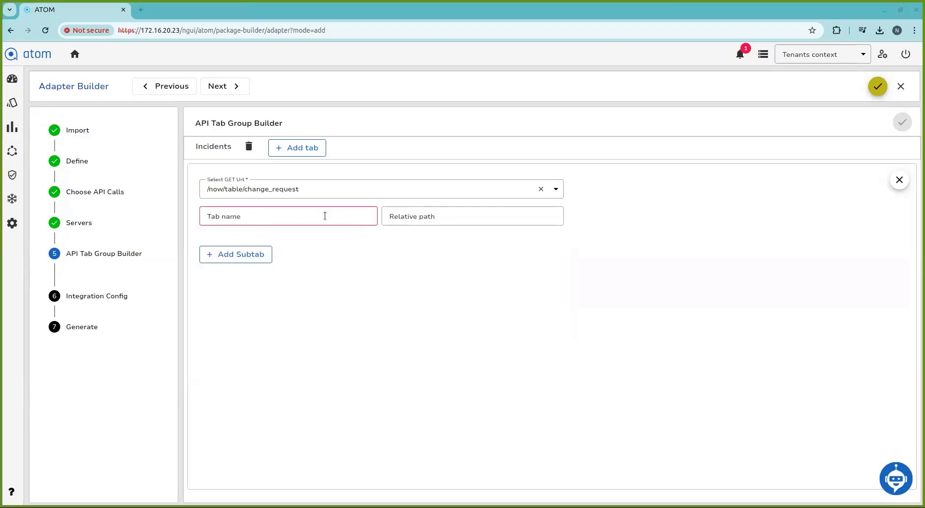
text(chang)
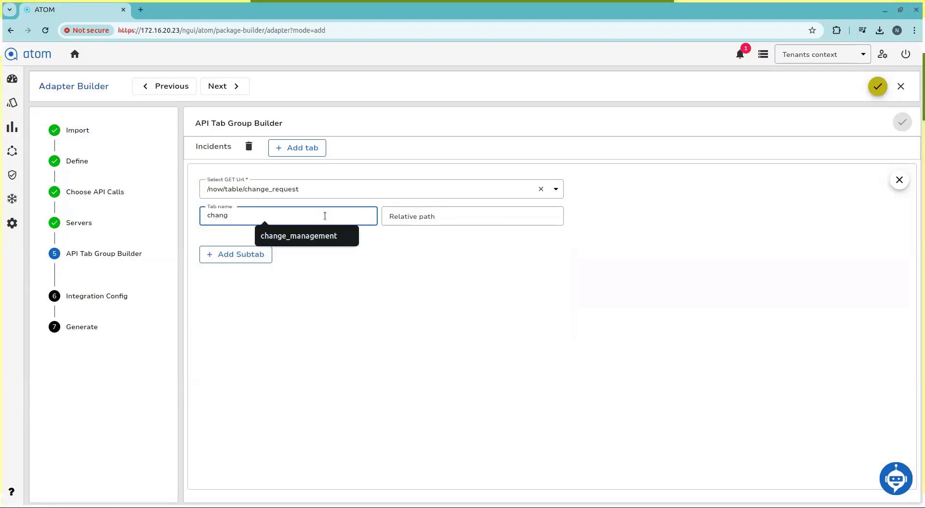
key(ctrl+a)
text(change)
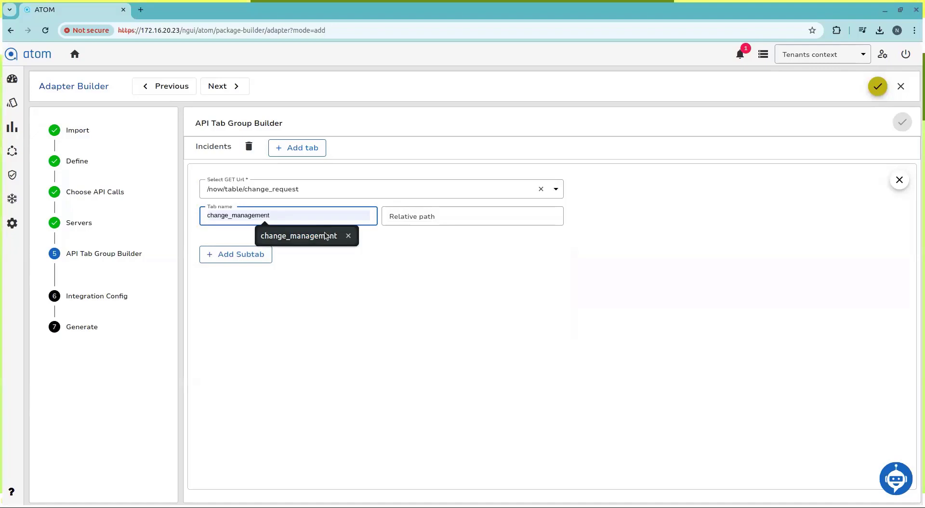
click(331, 235)
click(428, 217)
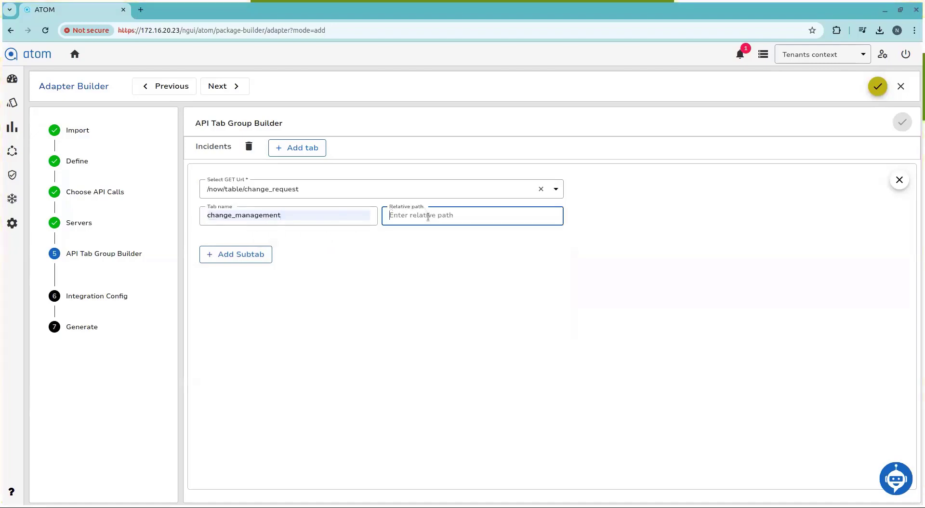
key(alt+Tab)
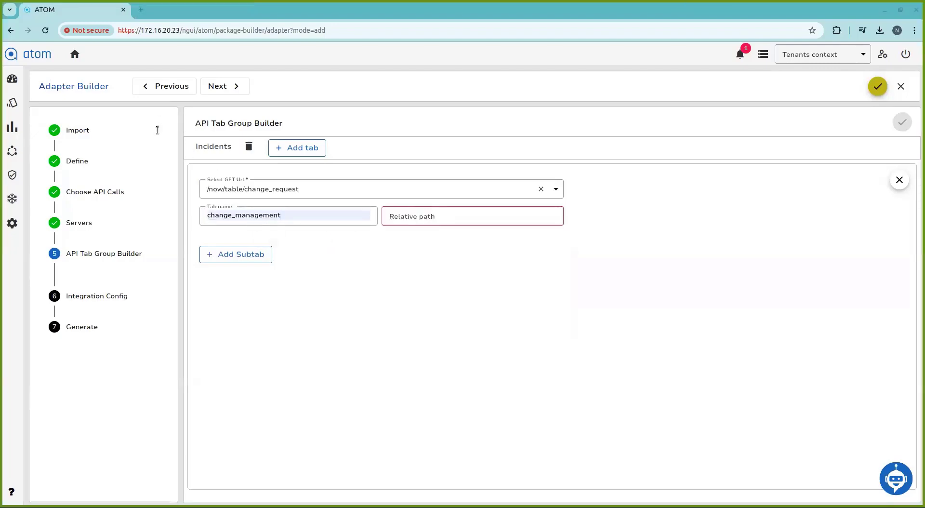
key(alt+Tab)
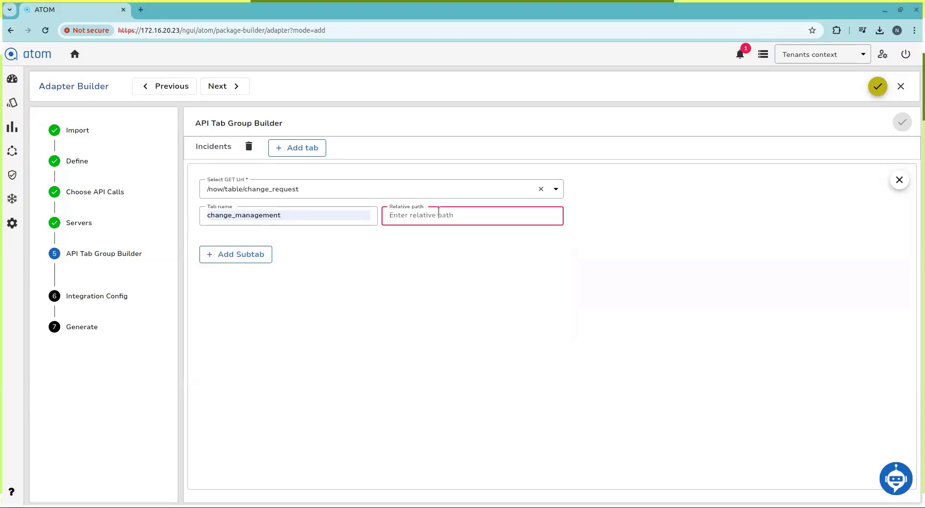
text(/now/change-management/change)
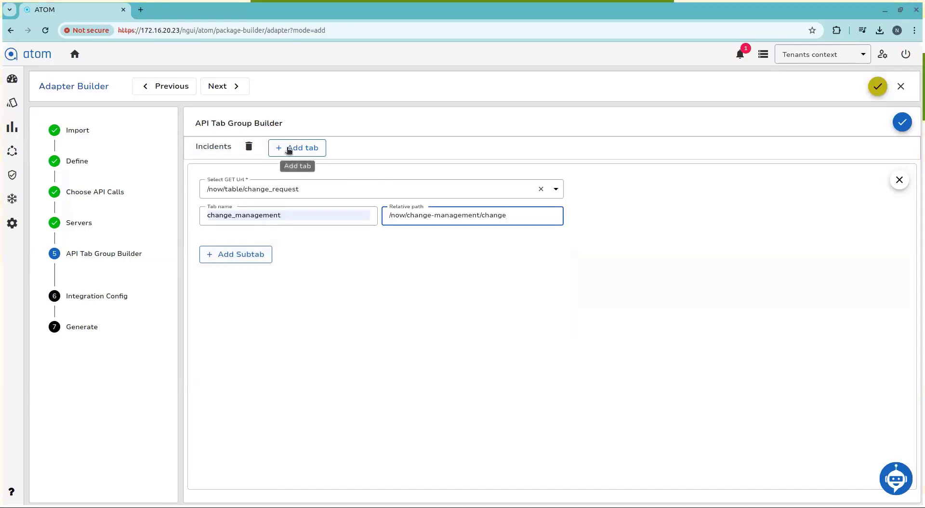
click(235, 92)
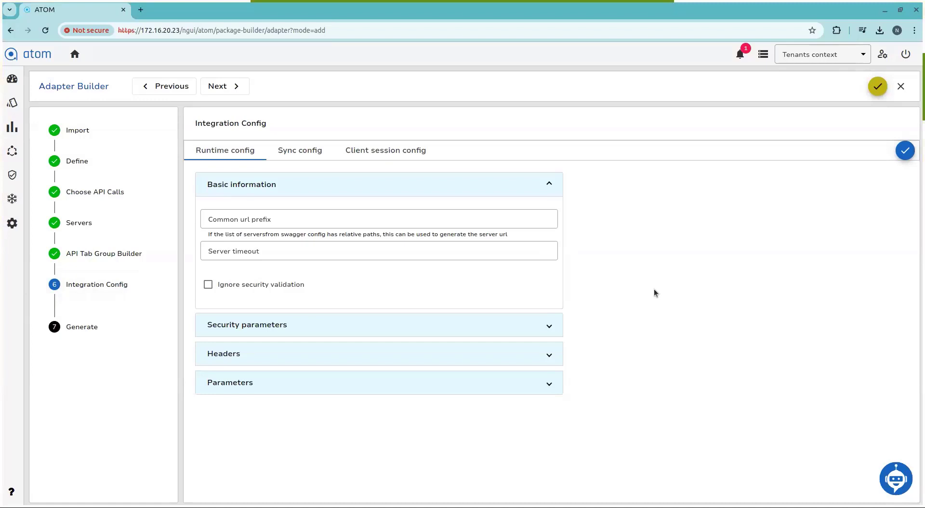
Fill in the client session's basic authentication with username admin, the basic auth password and the refresh token
click(400, 357)
click(402, 355)
click(389, 157)
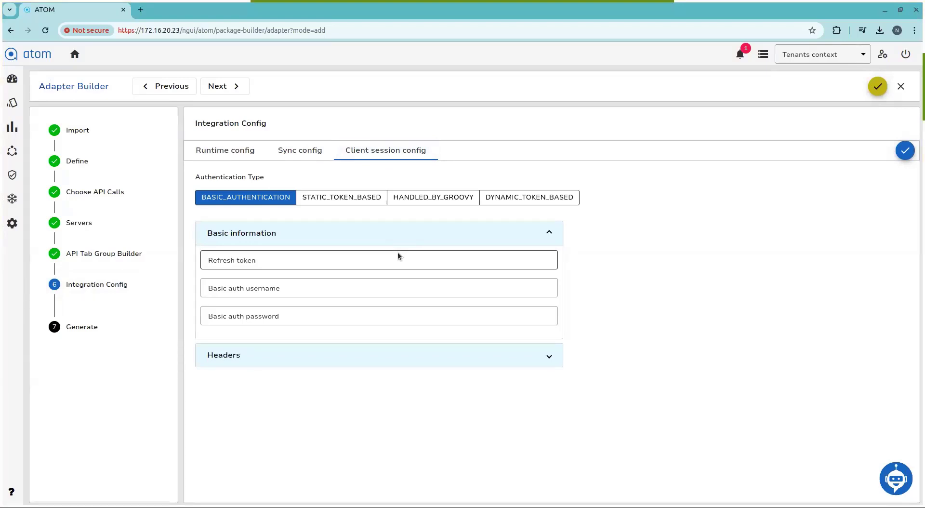
click(320, 284)
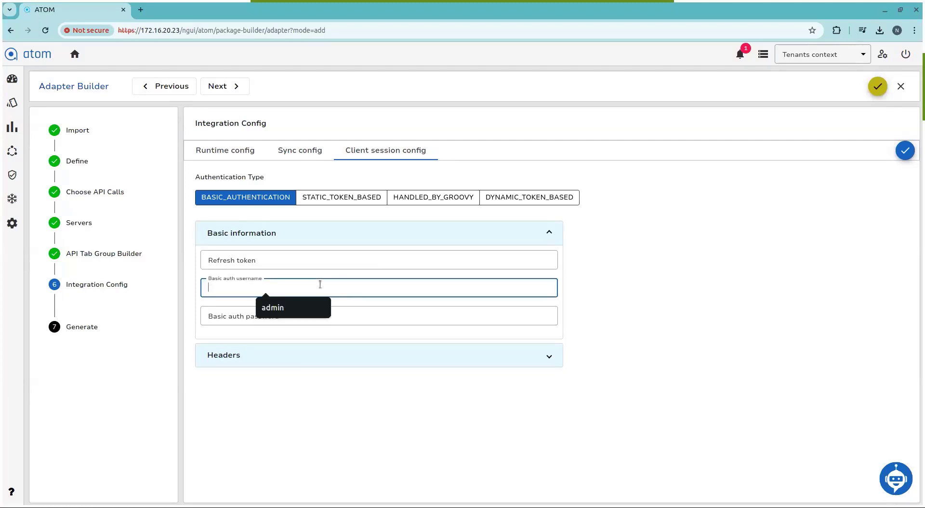
text(admin)
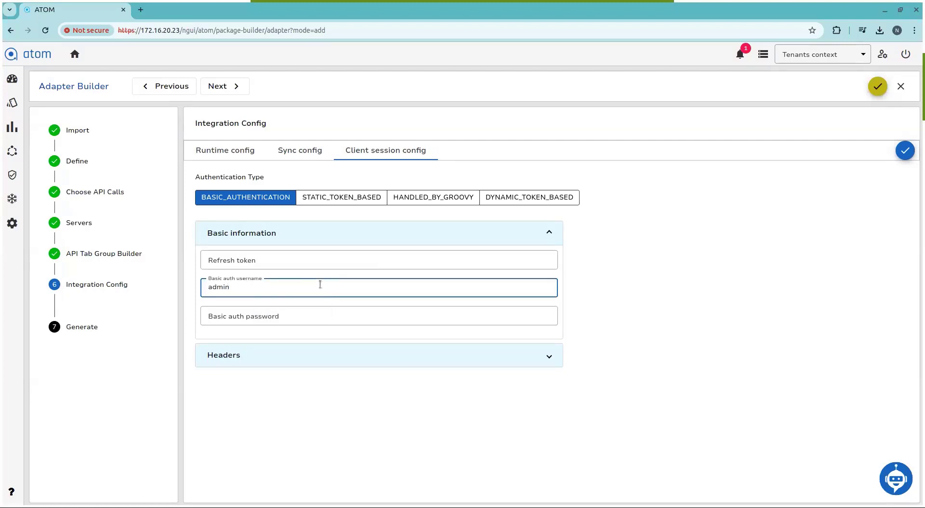
click(305, 317)
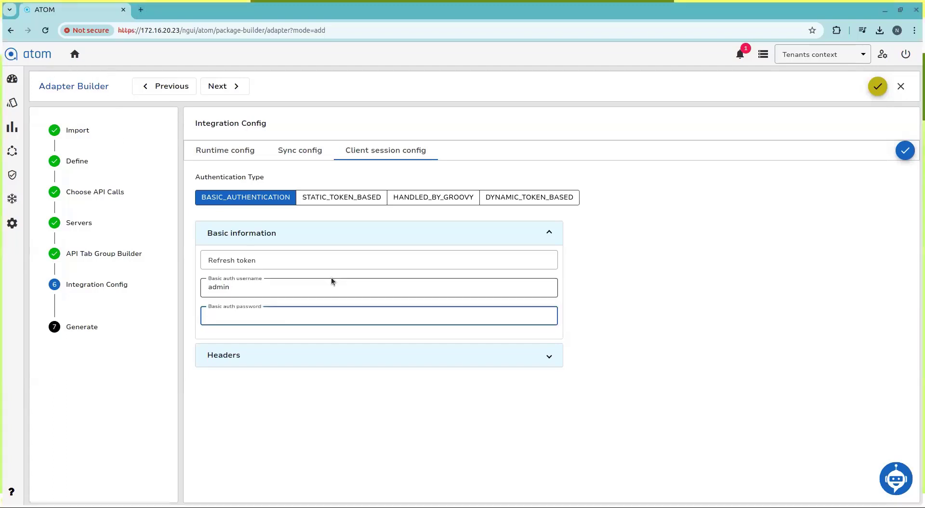
key(ctrl+v)
click(300, 259)
key(ctrl+v)
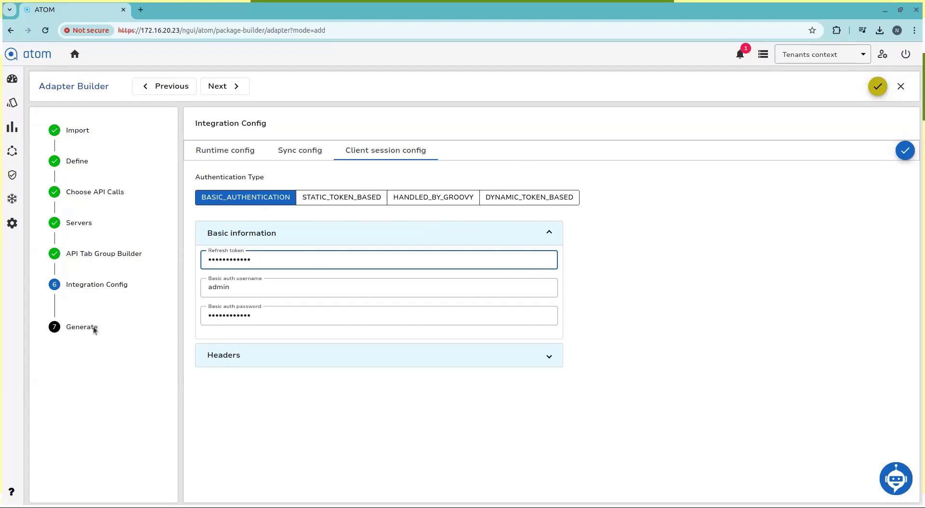
Continue to the final builder stage and generate the adapter package with all required seed data
click(225, 86)
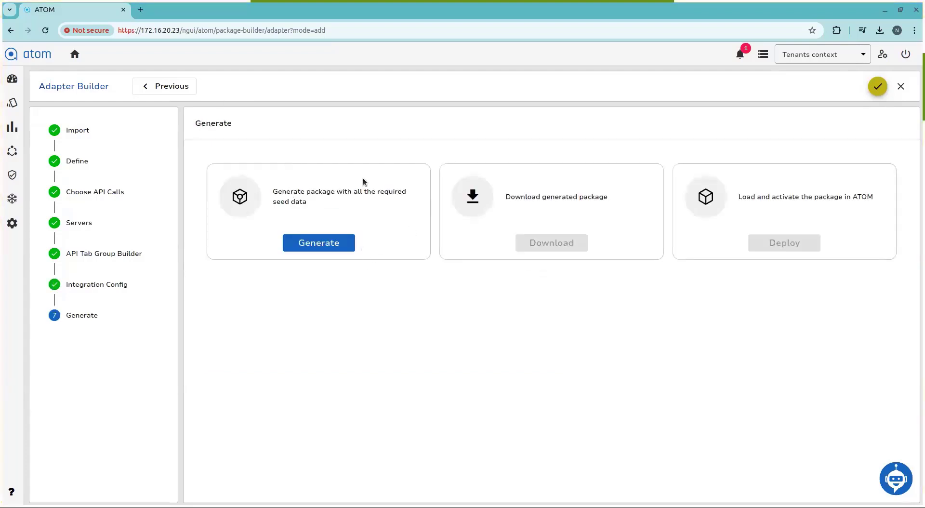
click(324, 245)
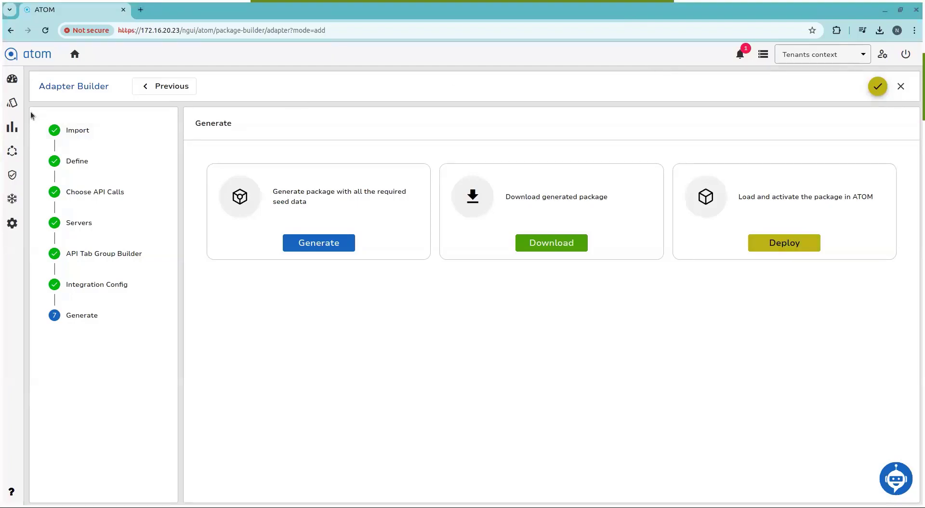
Open the device resources and expand ITSM > ServiceNow > serviceNow > now to examine the adapter's API groups
mouse_move(12, 103)
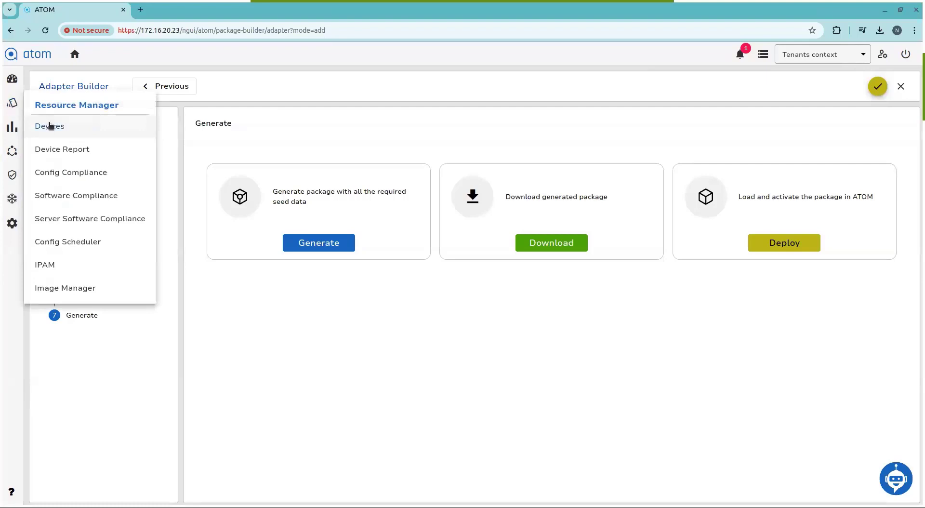
click(100, 127)
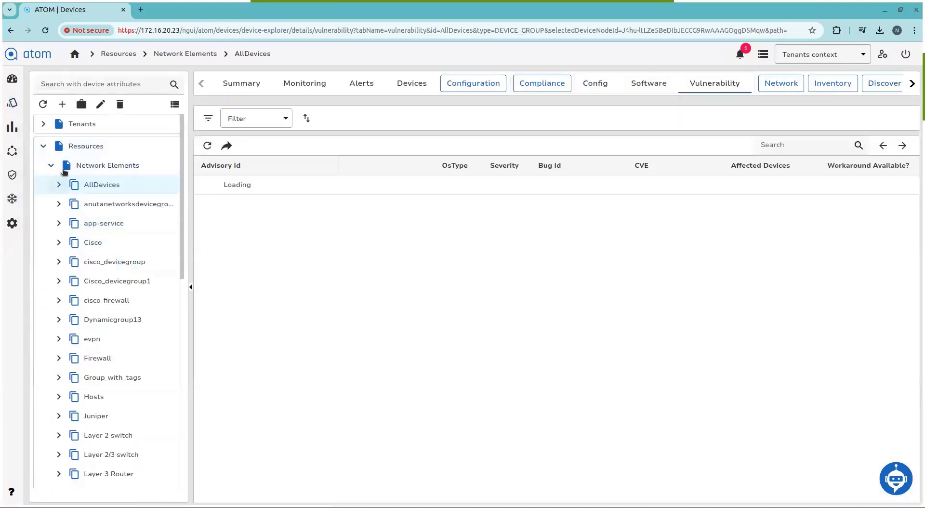
click(52, 165)
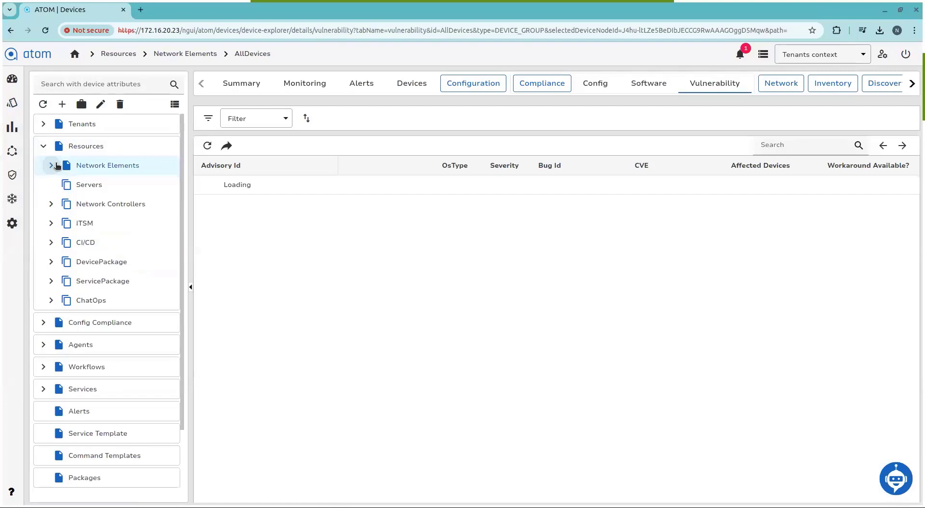
click(51, 223)
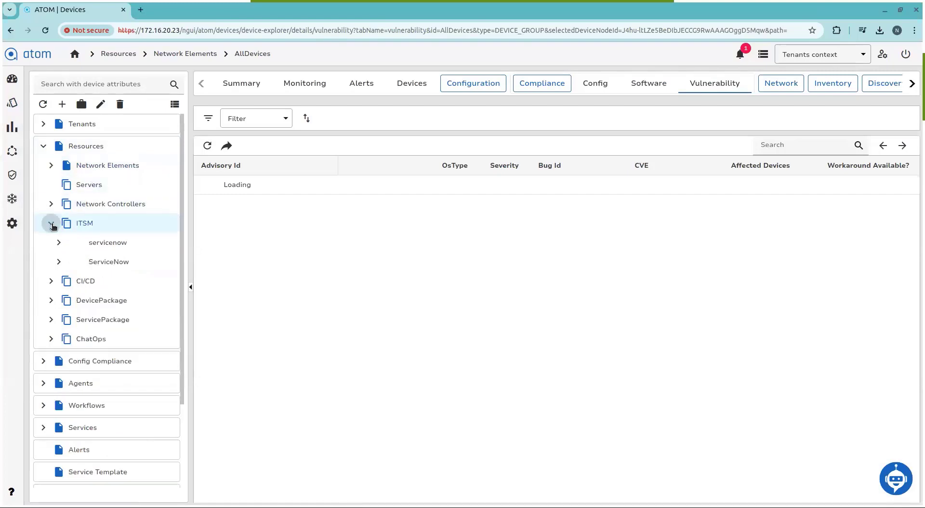
click(58, 261)
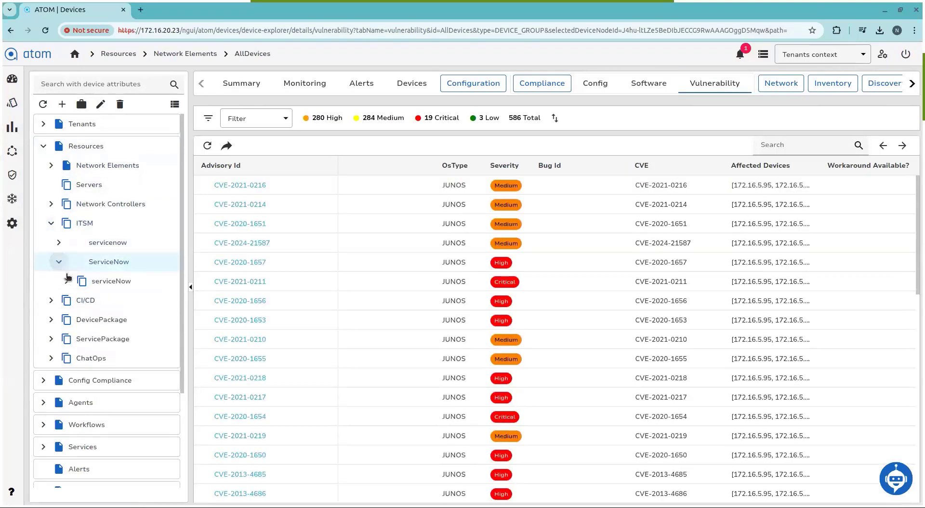
click(67, 281)
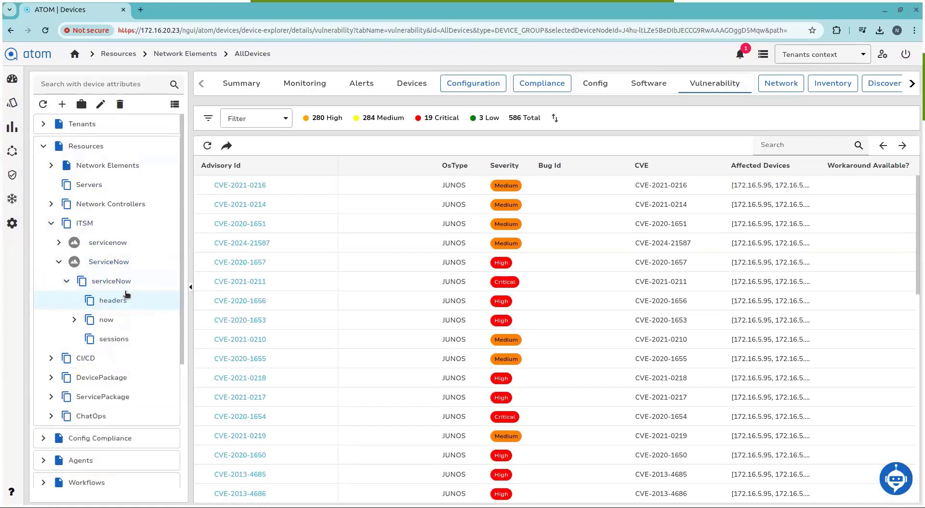
click(74, 319)
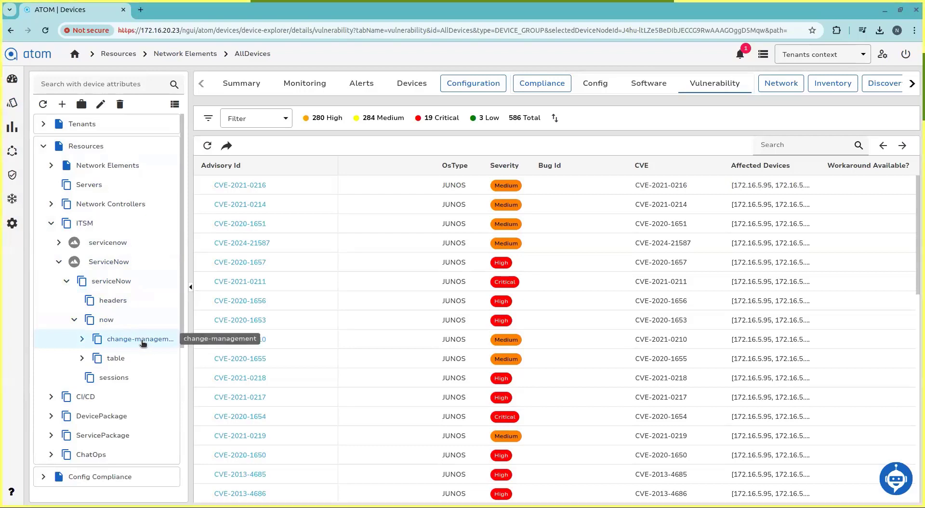
Expand the servicenow integration's service_now node, view its change-management records and expand its tables group
click(59, 242)
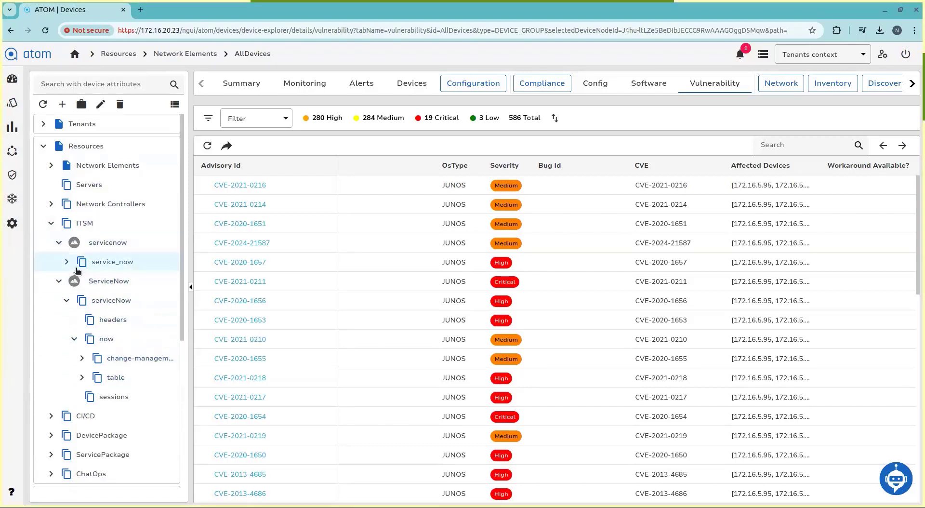
click(115, 265)
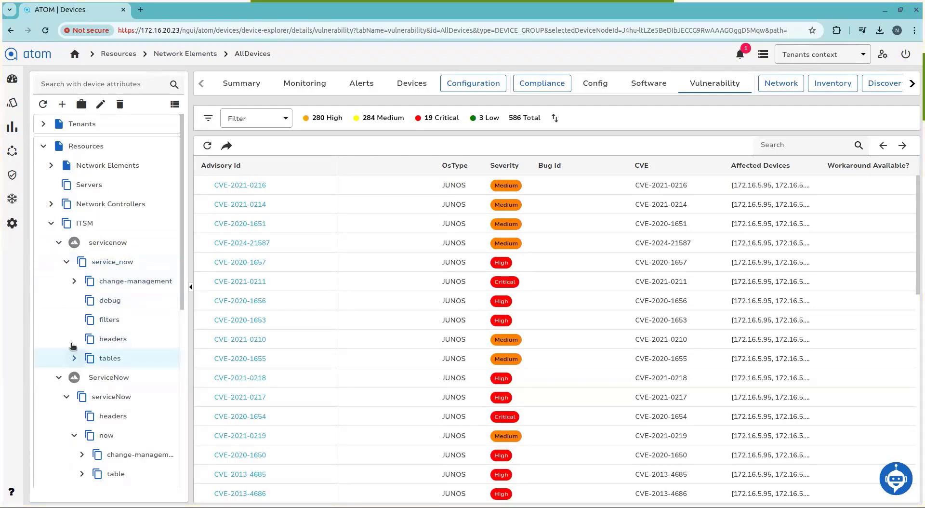
click(73, 281)
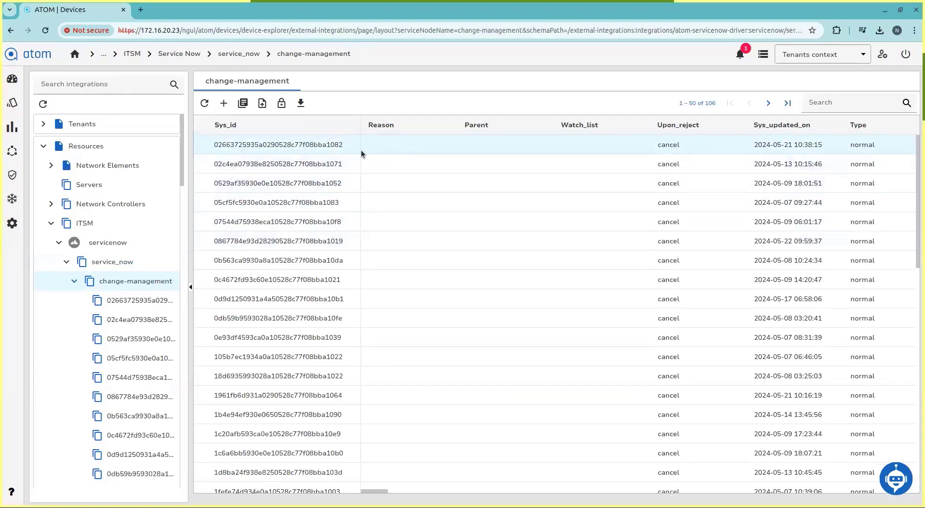
click(74, 280)
click(78, 357)
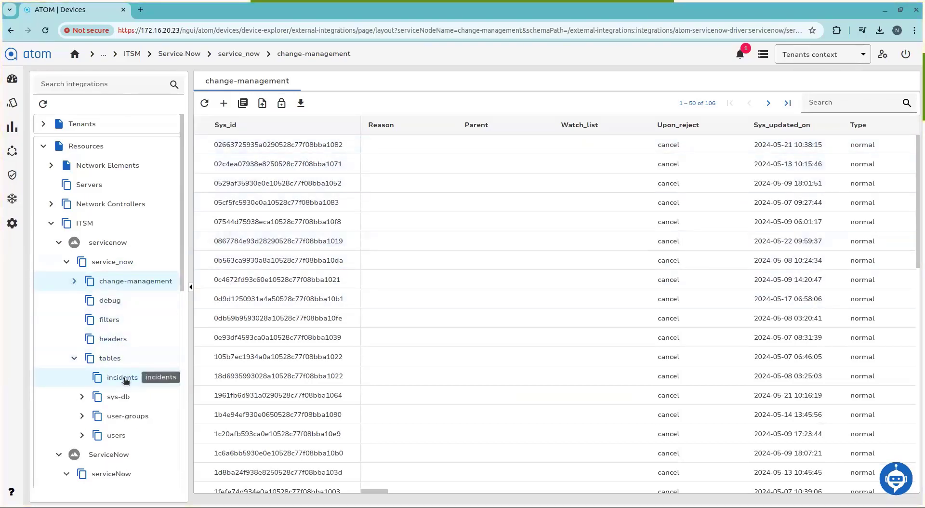
View the incidents table of the servicenow integration, then the incidents under ServiceNow > serviceNow > now > table
click(123, 378)
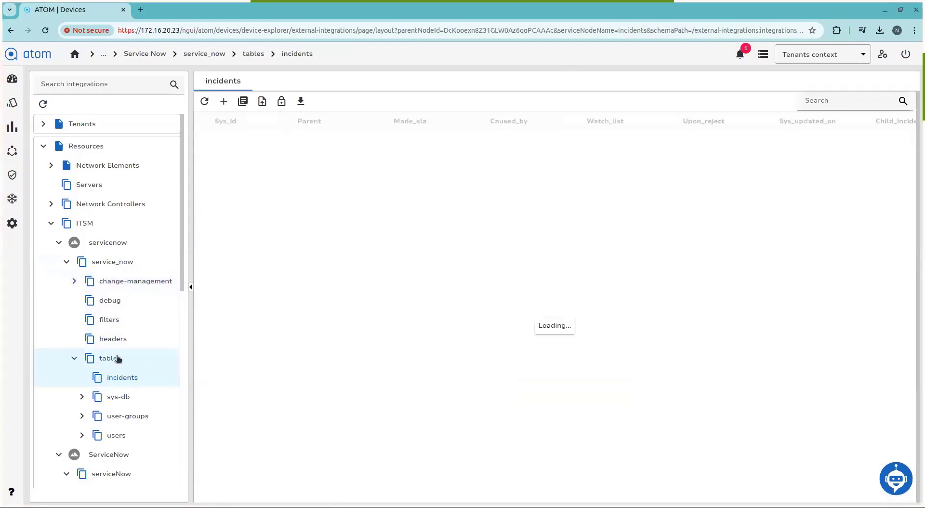
click(67, 261)
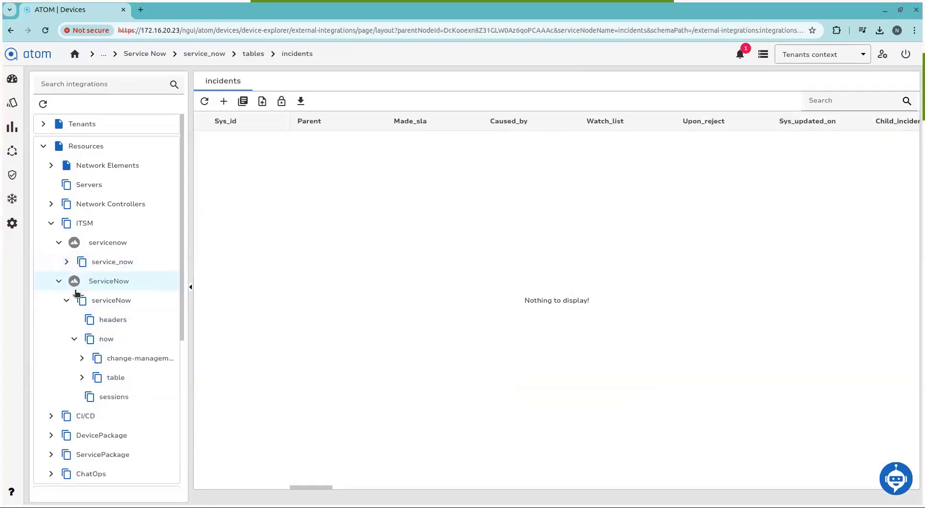
click(82, 377)
click(126, 398)
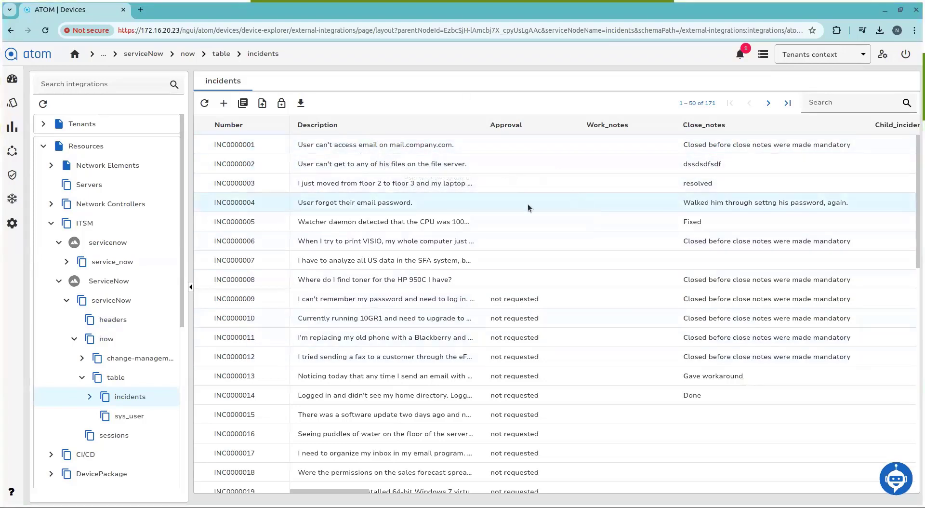
Open the Workflow Builder from the development tools and select the admin folder under dev_packages
click(16, 225)
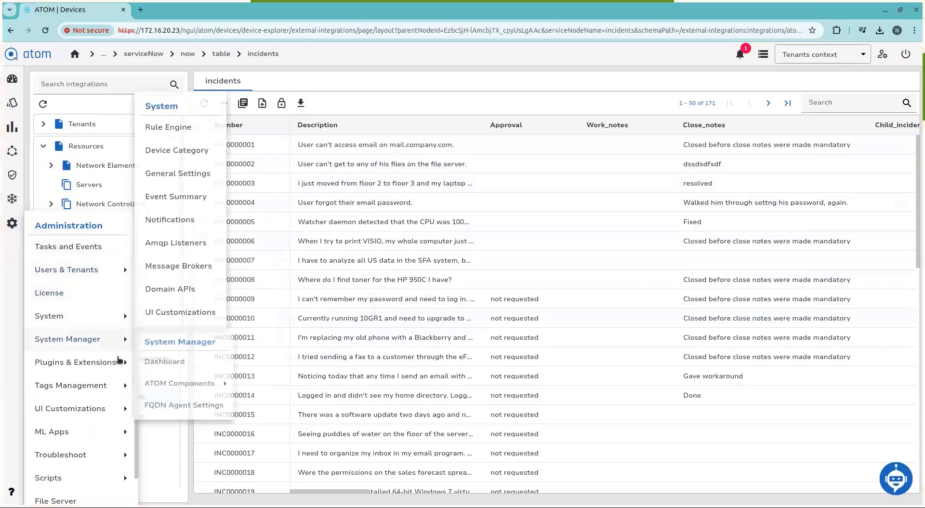
click(74, 54)
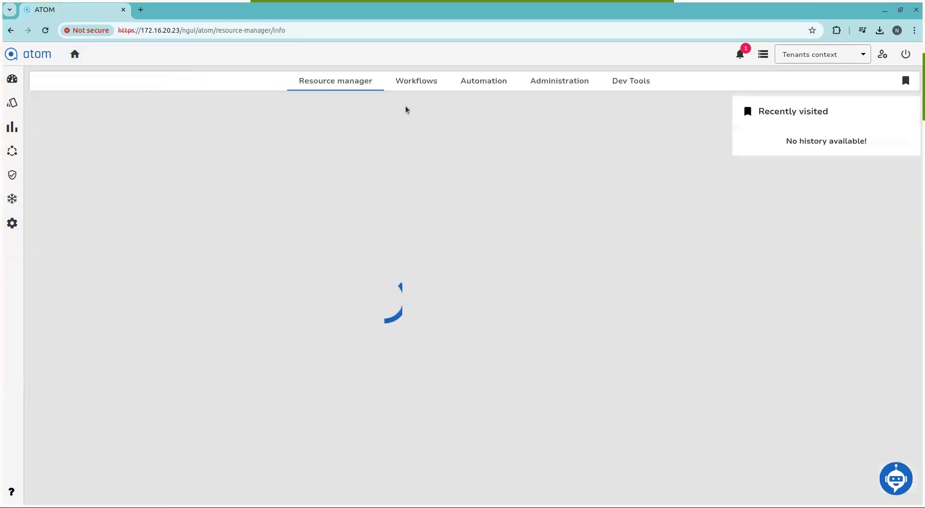
click(615, 82)
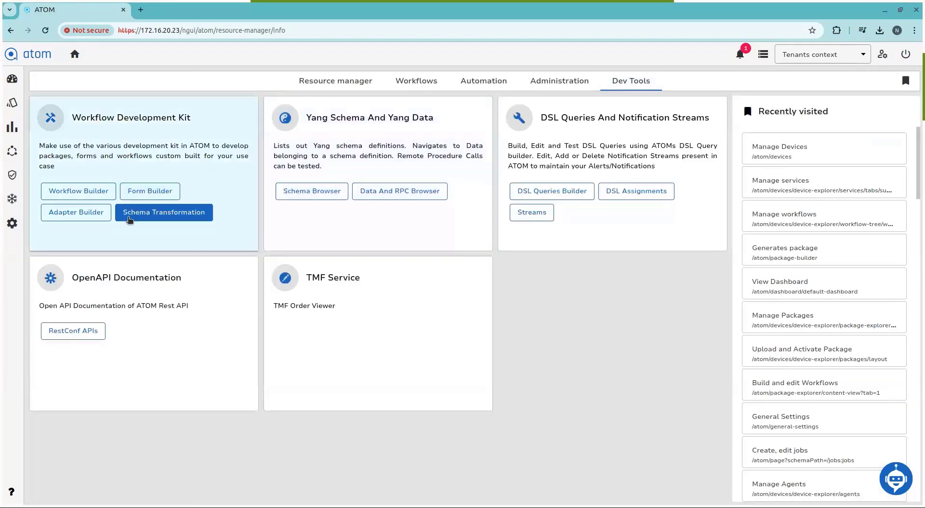
click(77, 193)
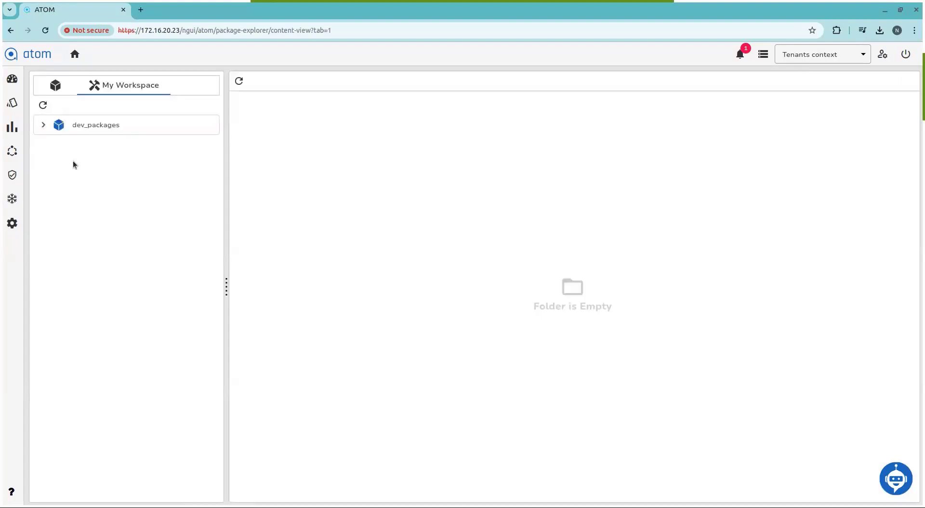
click(73, 125)
click(51, 144)
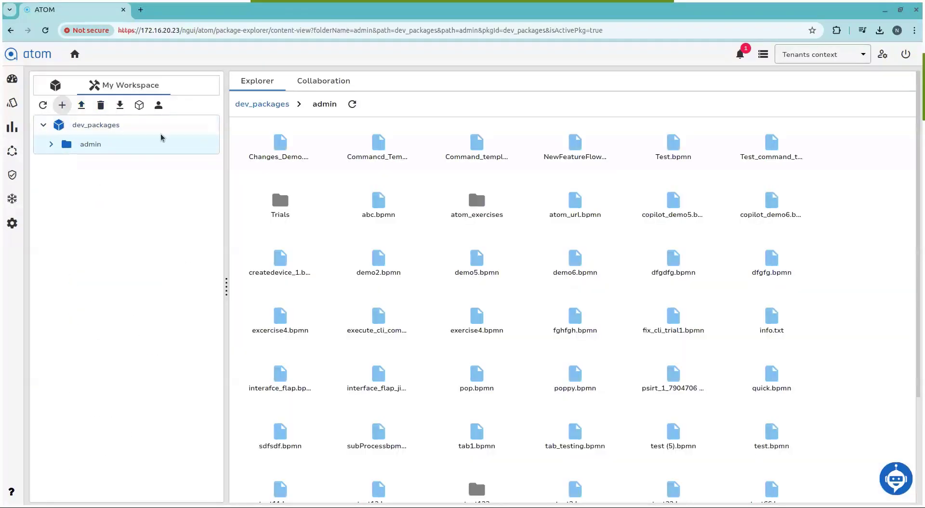
Create a BPMN workflow file named ServiceNowIncident in the admin folder
click(62, 104)
click(394, 256)
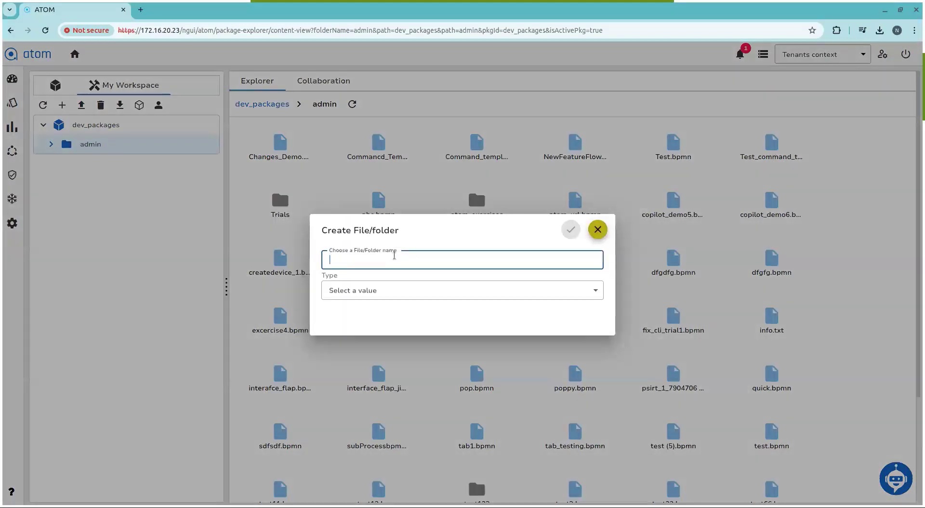
text(ServiceNowIncident)
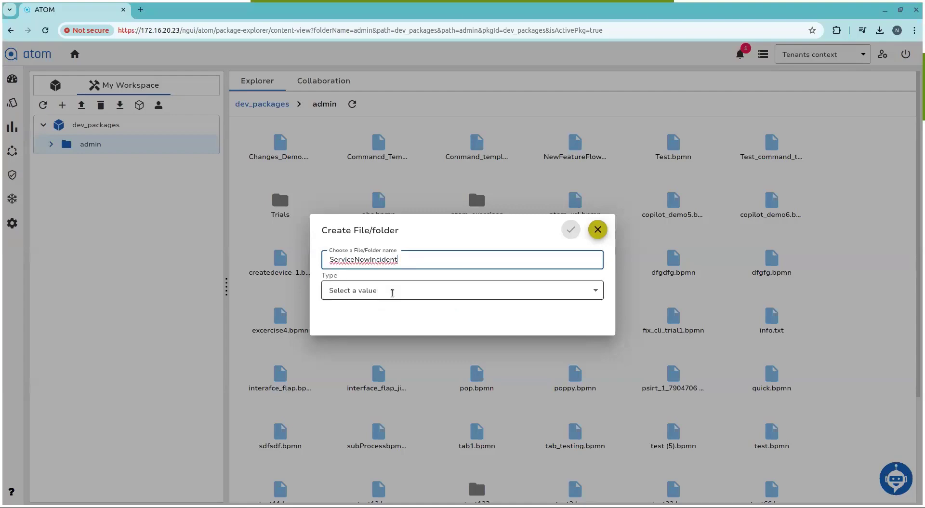
click(392, 291)
click(392, 355)
click(570, 231)
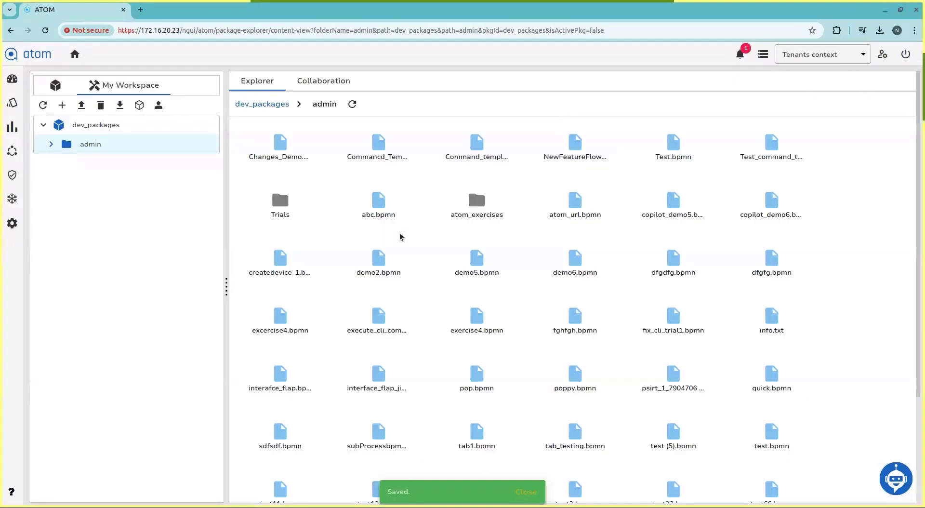
Expand the admin folder and open ServiceNowIncident.bpmn for editing
click(51, 144)
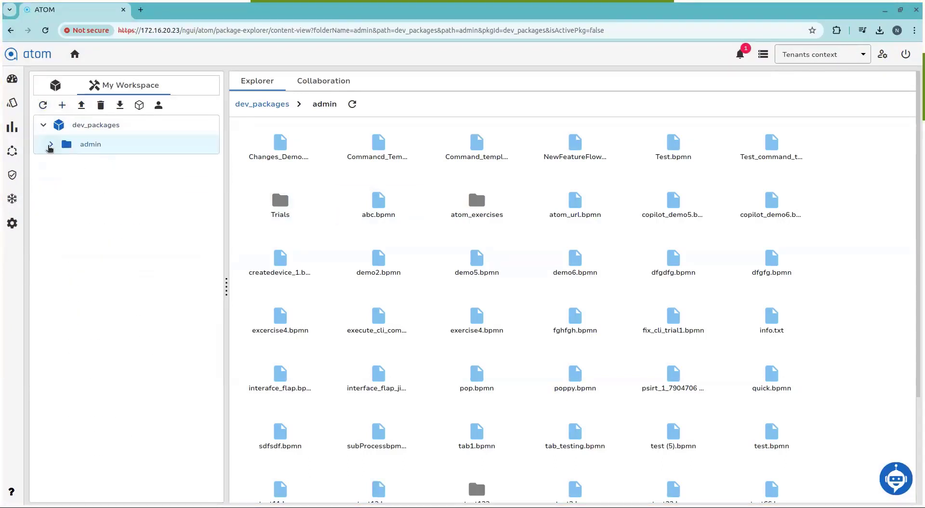
click(50, 144)
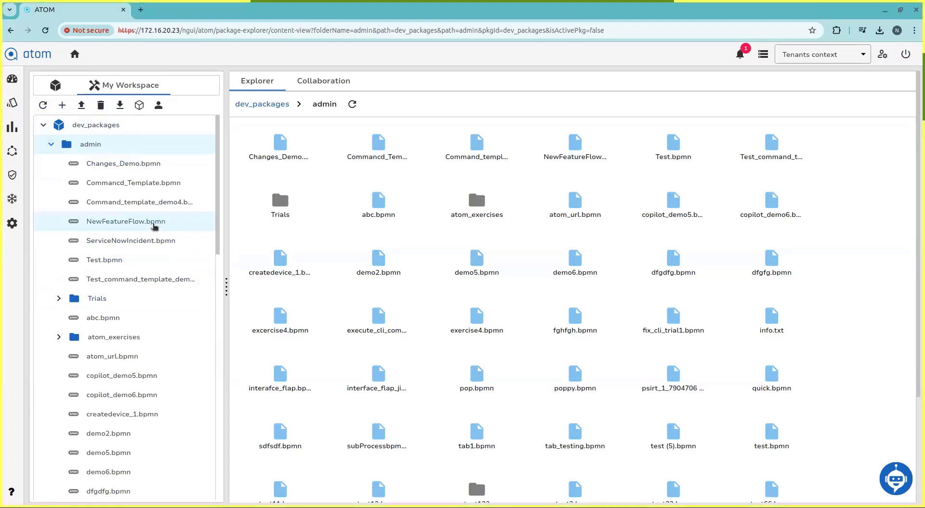
click(152, 238)
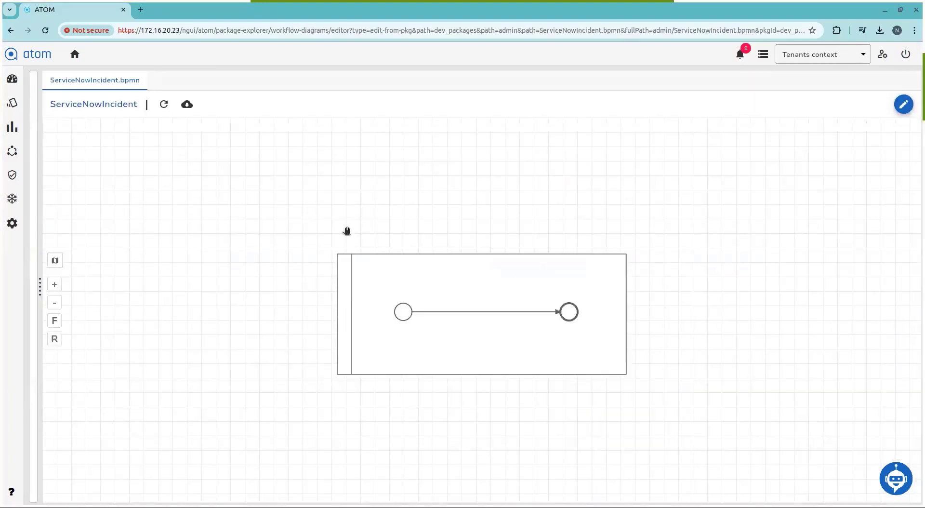
click(904, 105)
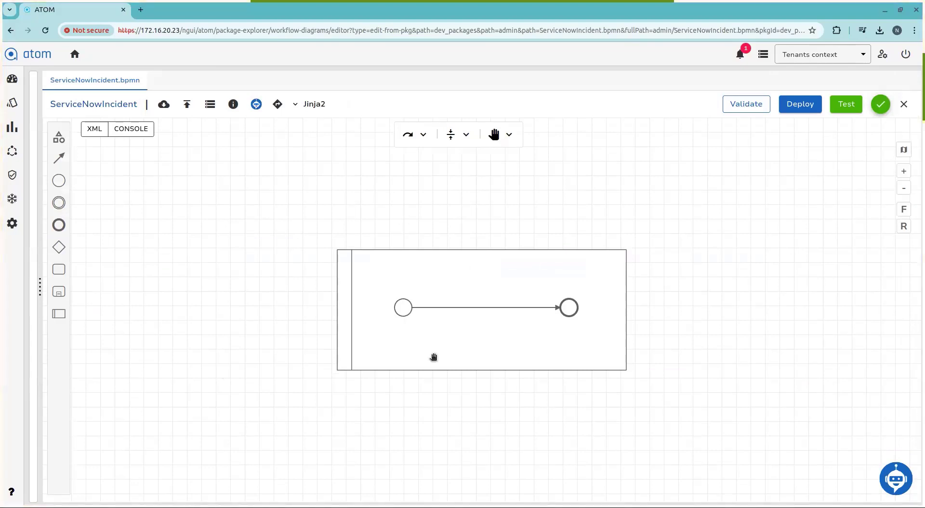
Show the ATOM APIs library and expand External Integrations > ServiceNow > Rpc
click(58, 138)
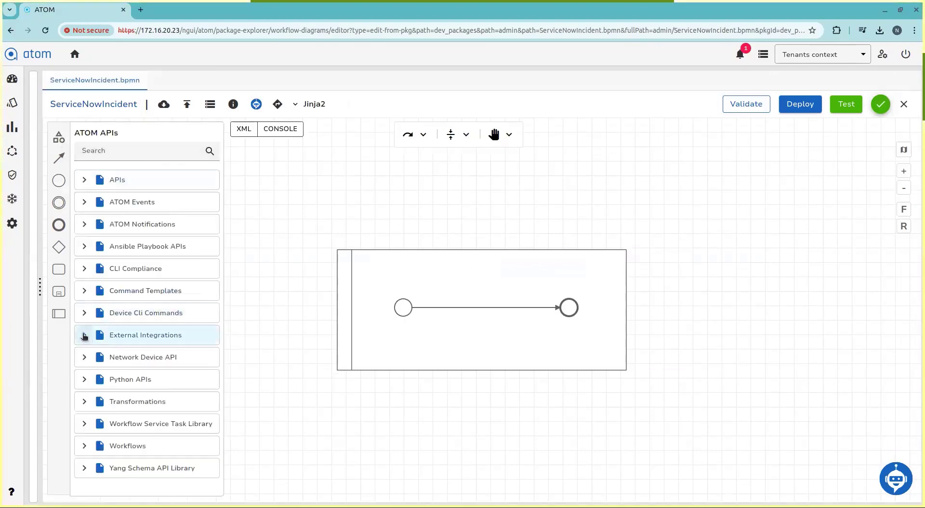
click(84, 336)
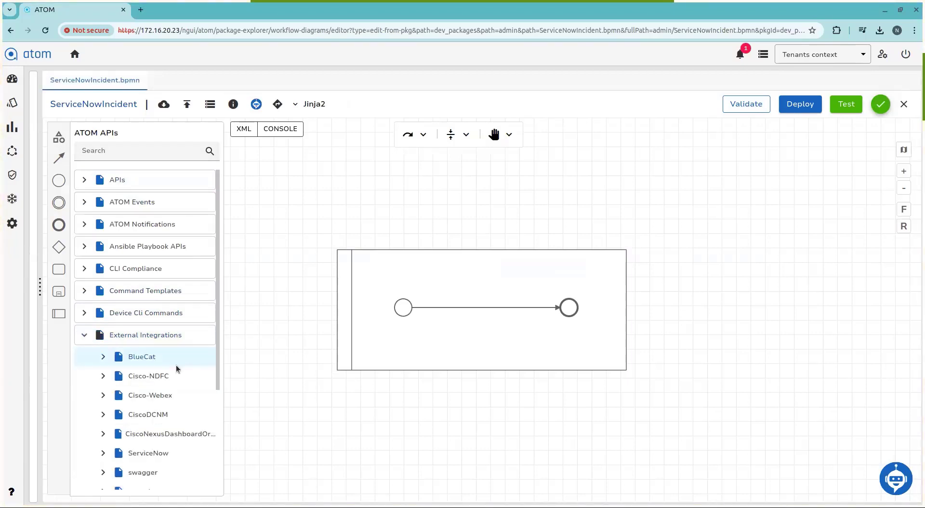
scroll(175, 365, down, 2)
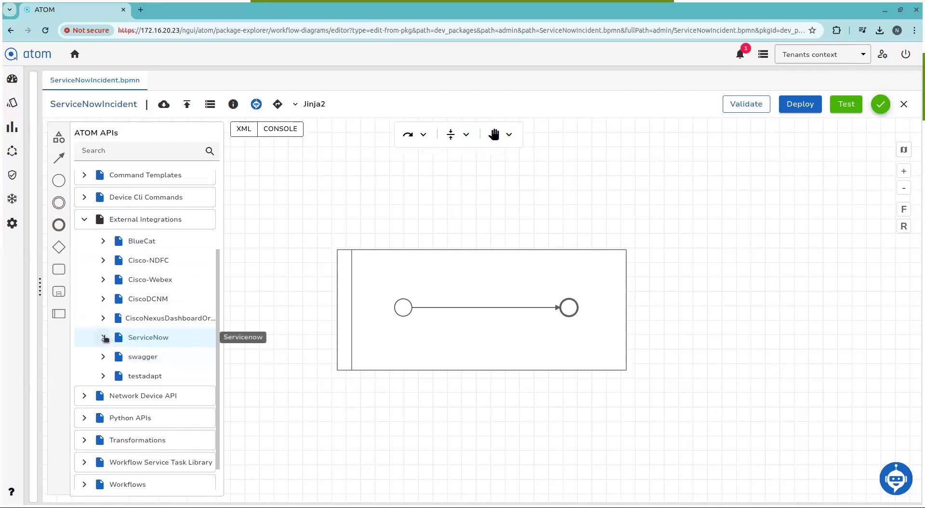
click(103, 337)
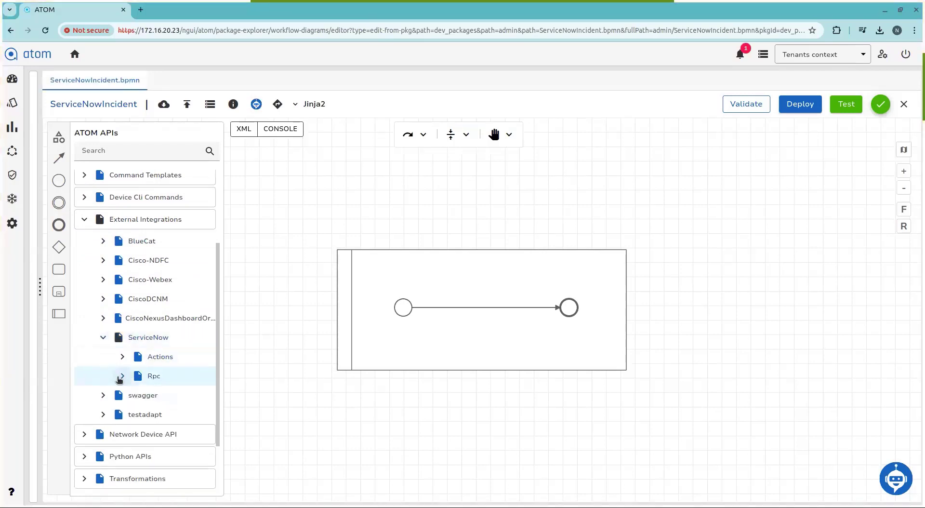
click(132, 378)
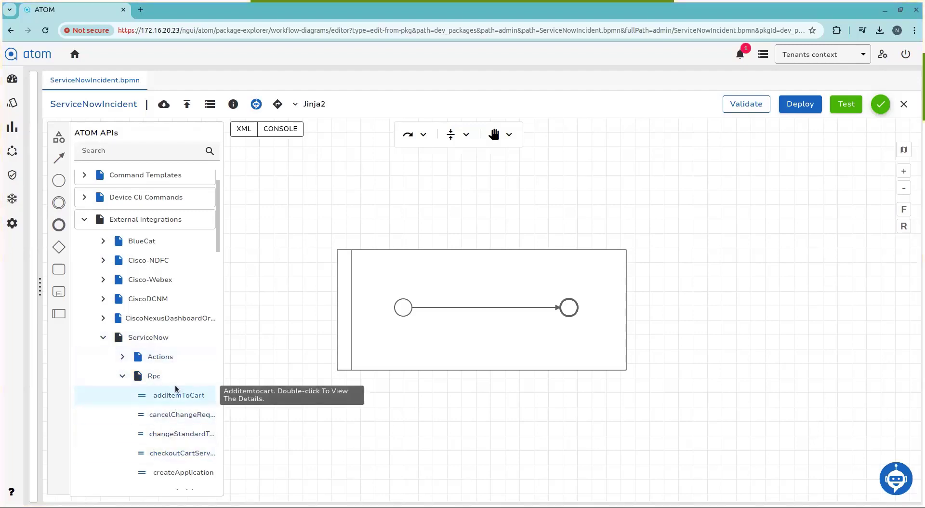
Search the API library for incident and insert ServiceNow's createIncident RPC between the workflow's start and end events
click(150, 151)
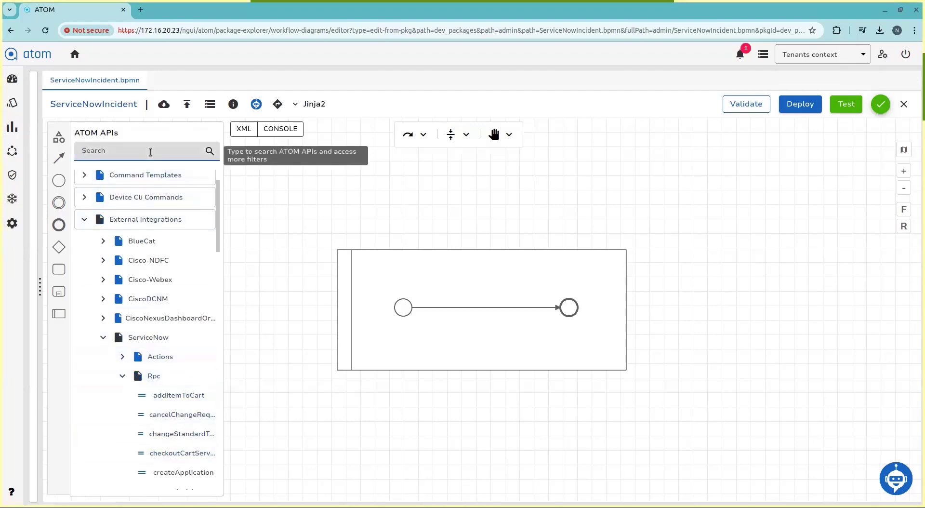
text(incident)
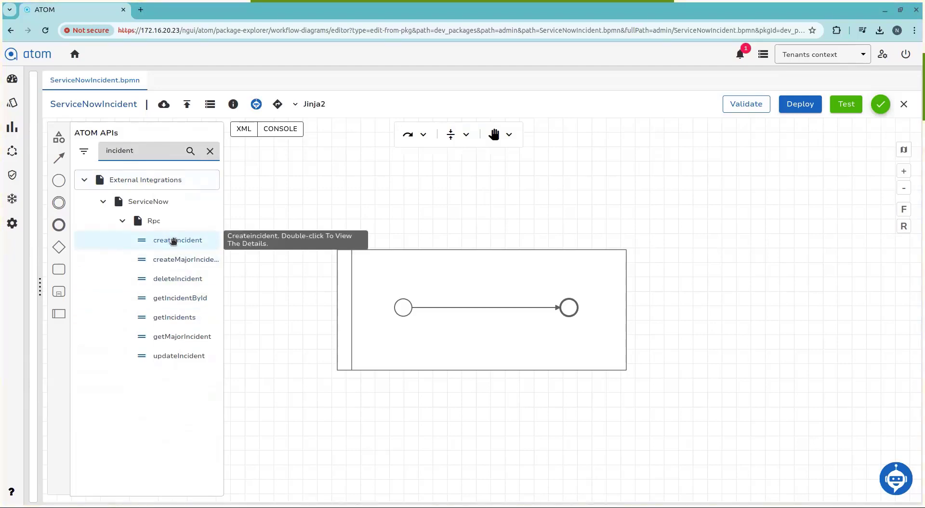
drag(173, 241, 487, 311)
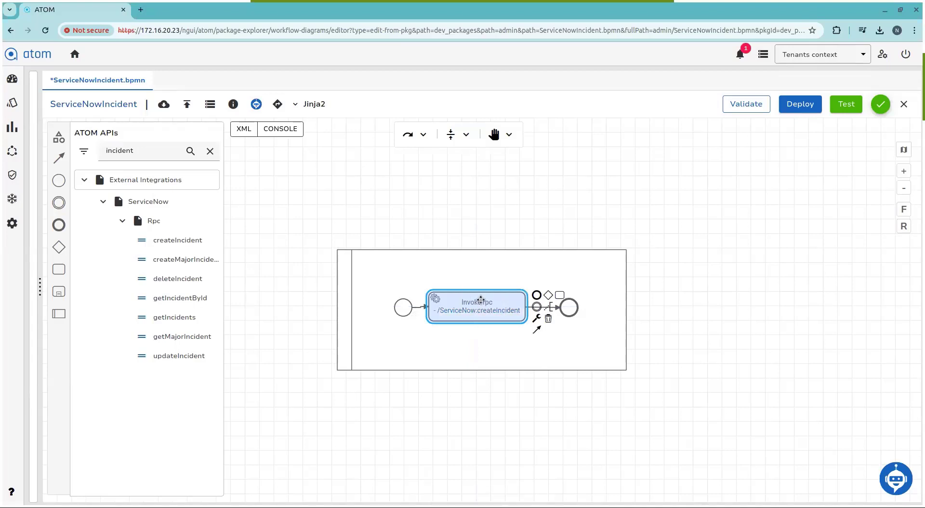
Open the createIncident service task's properties and examine its advanced input parameters
click(257, 104)
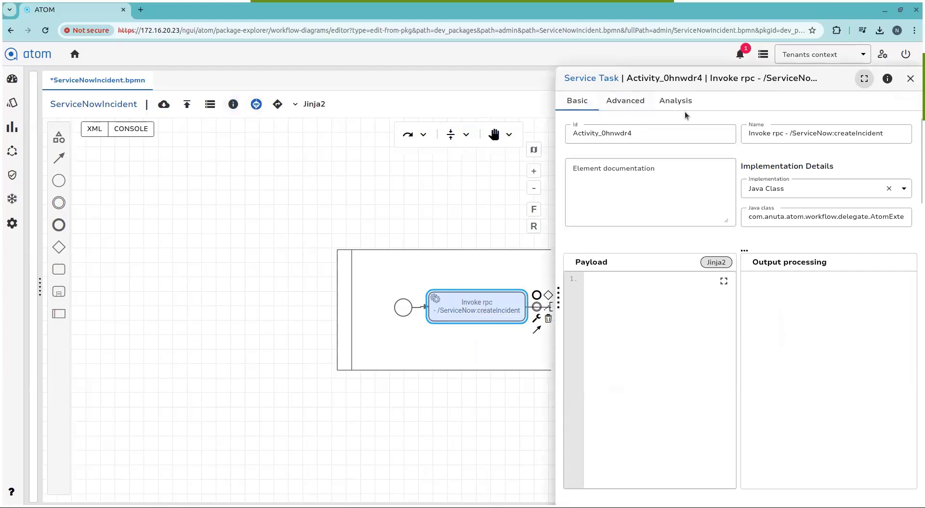
click(625, 101)
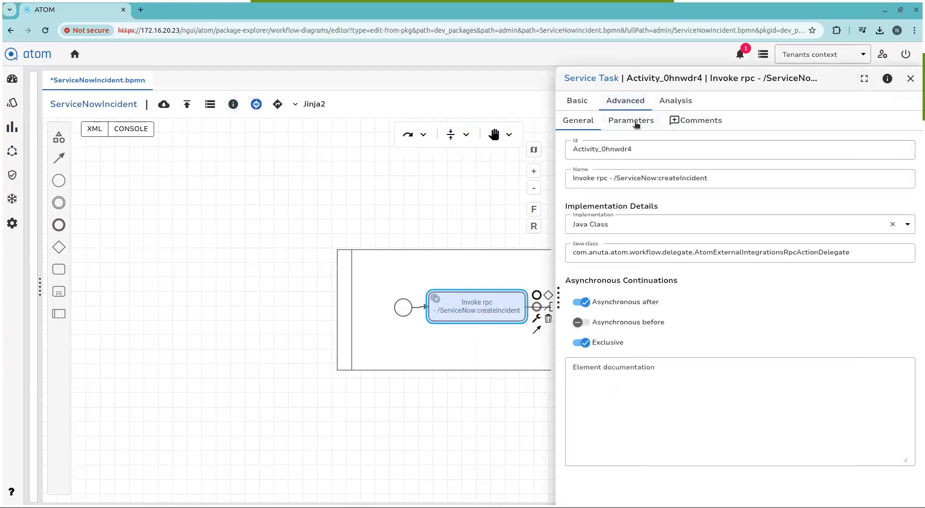
click(635, 122)
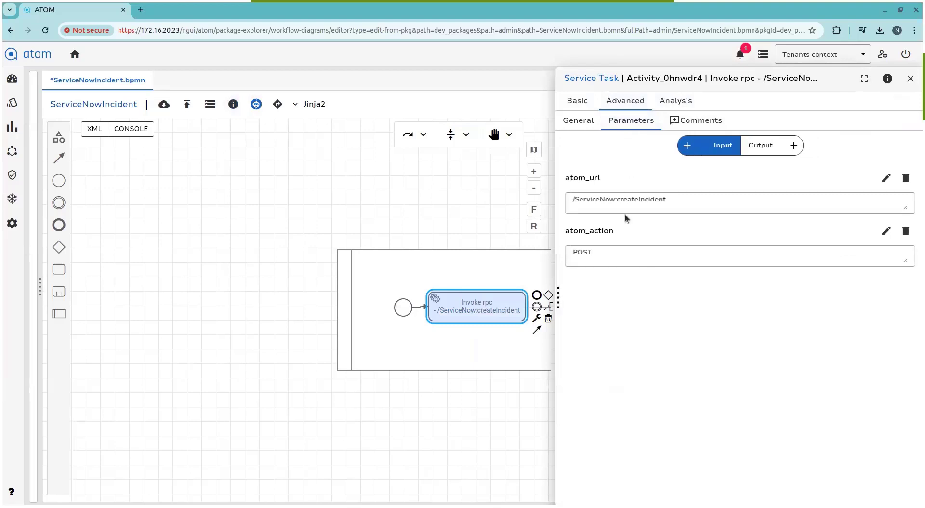